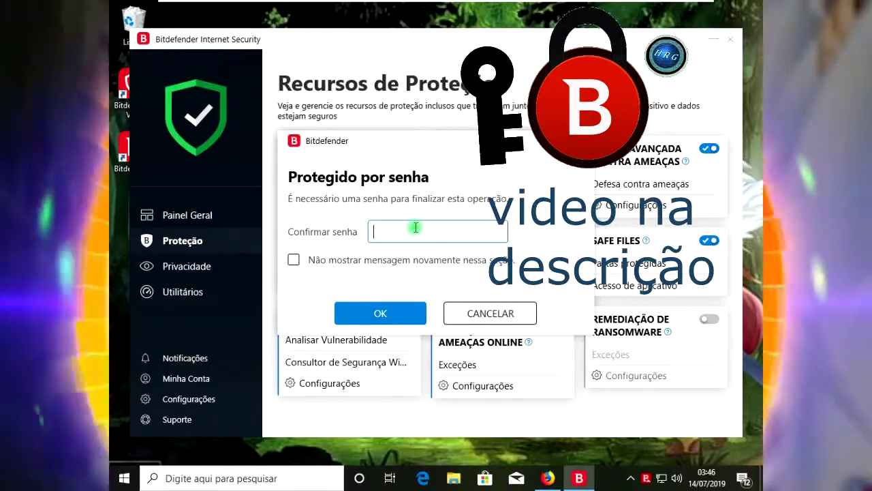
- Cancel the password confirmation prompt and close the Bitdefender Internet Security window
{"action": "left_click", "coordinate": [491, 318]}
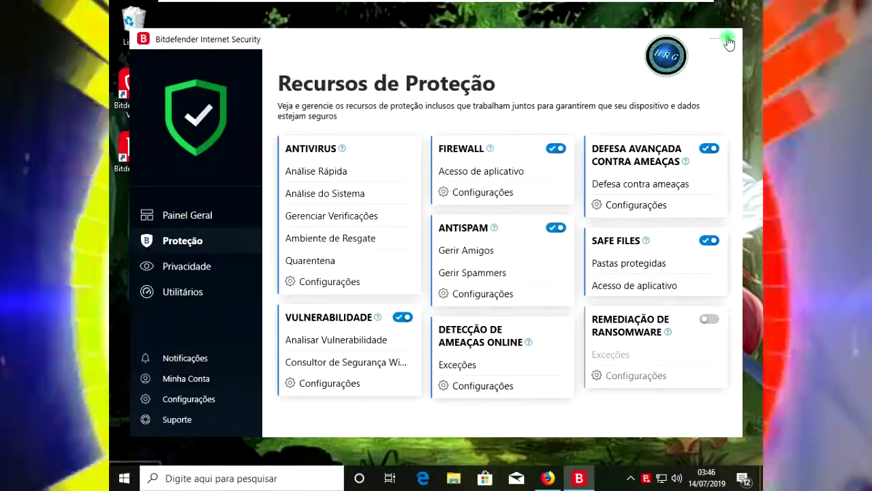
{"action": "left_click", "coordinate": [728, 42]}
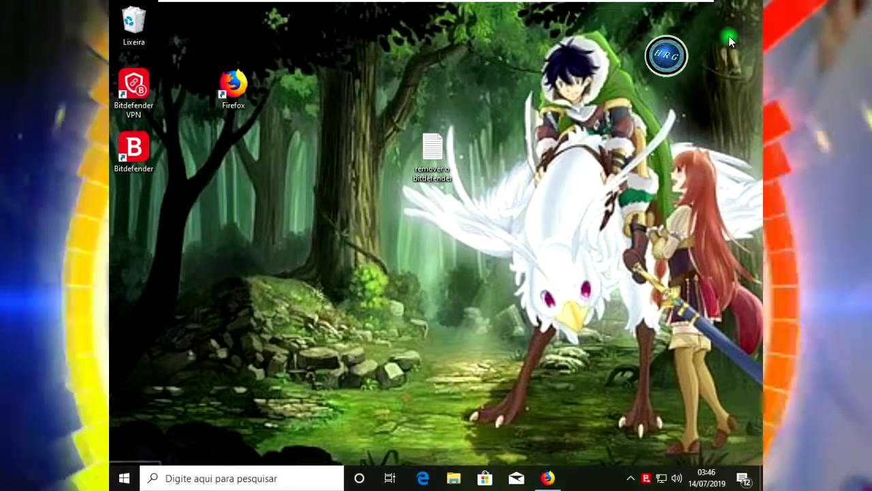
{"action": "left_click_drag", "start_coordinate": [198, 229], "coordinate": [324, 337]}
- Find the Windows restore point settings by searching for "ponto" and apply system protection as enabled for drive C:
{"action": "left_click", "coordinate": [204, 479]}
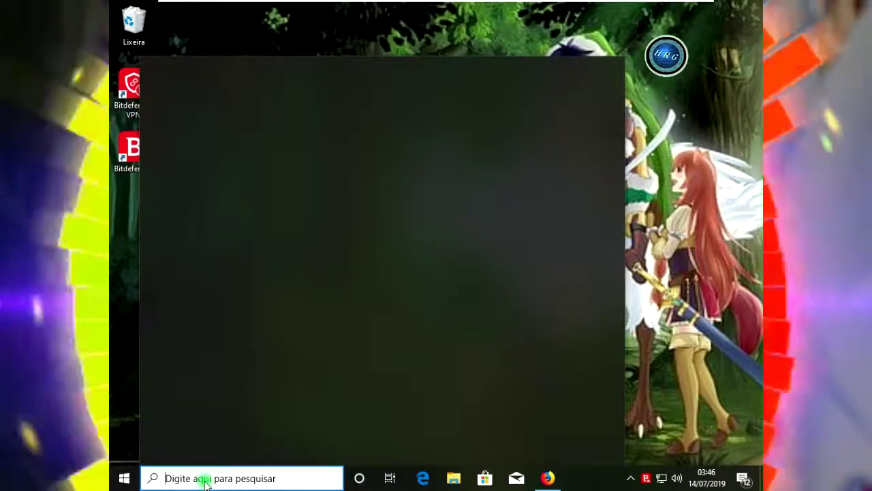
{"action": "type", "text": "ponto"}
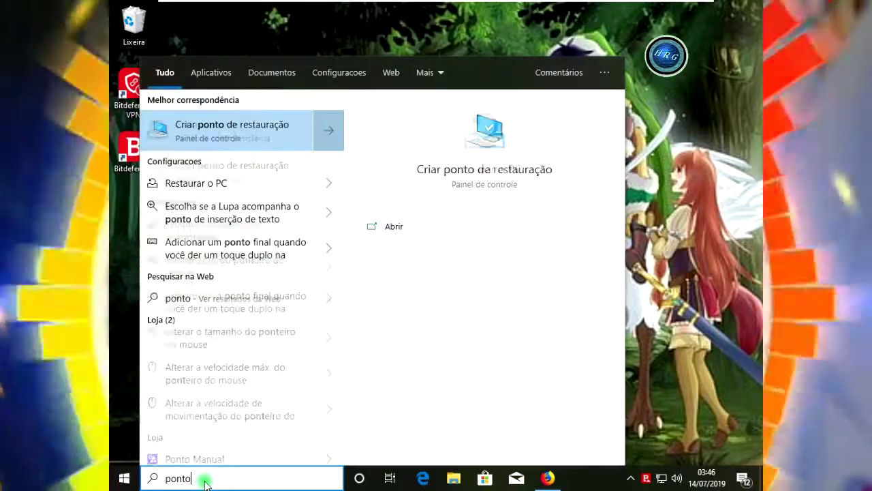
{"action": "left_click", "coordinate": [196, 130]}
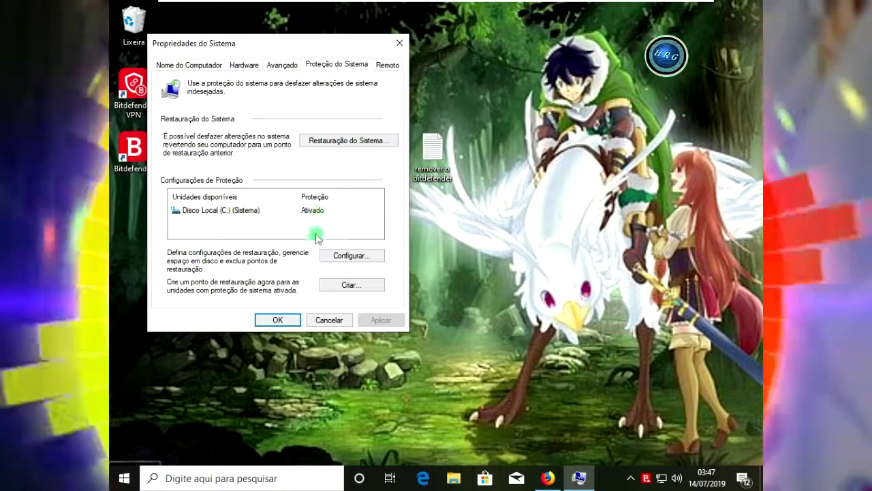
{"action": "left_click", "coordinate": [327, 256]}
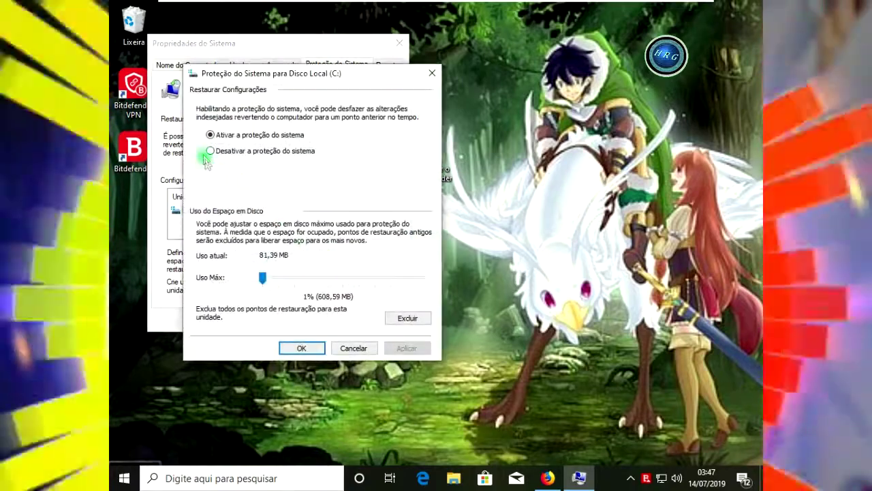
{"action": "left_click", "coordinate": [211, 151]}
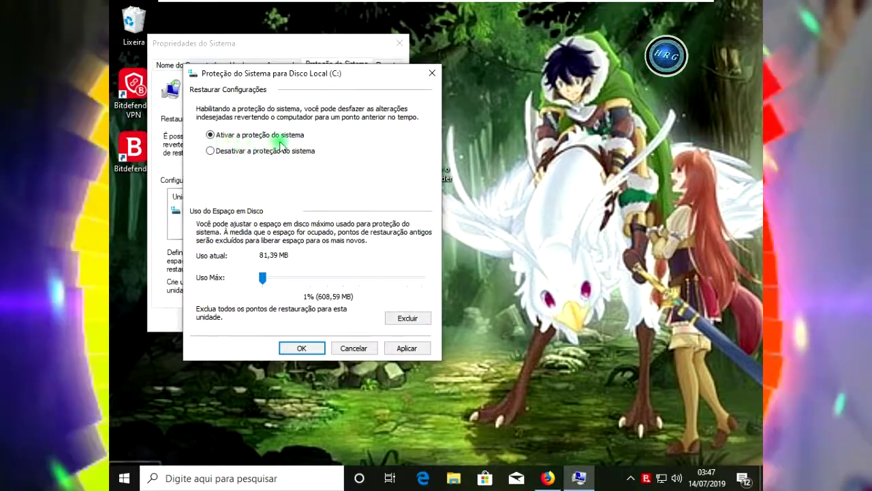
{"action": "left_click", "coordinate": [302, 347]}
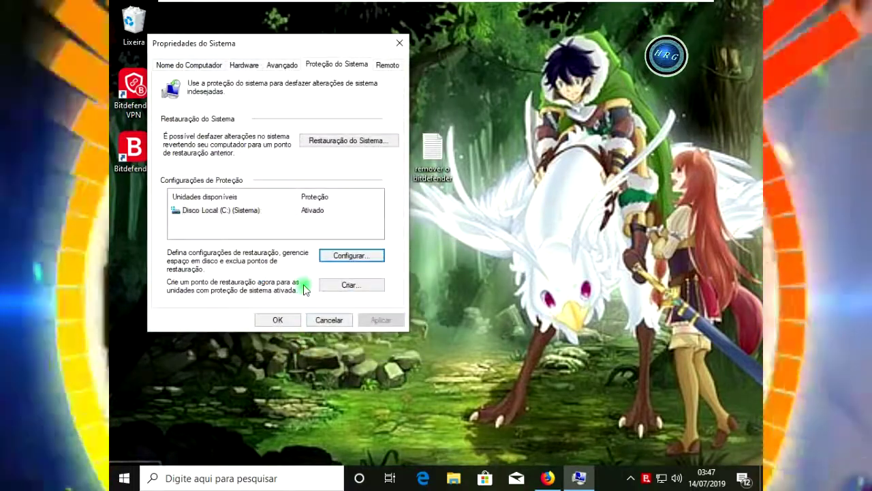
- Create a restore point described as "remover bitddefender" and close the System Properties dialog
{"action": "left_click", "coordinate": [333, 287]}
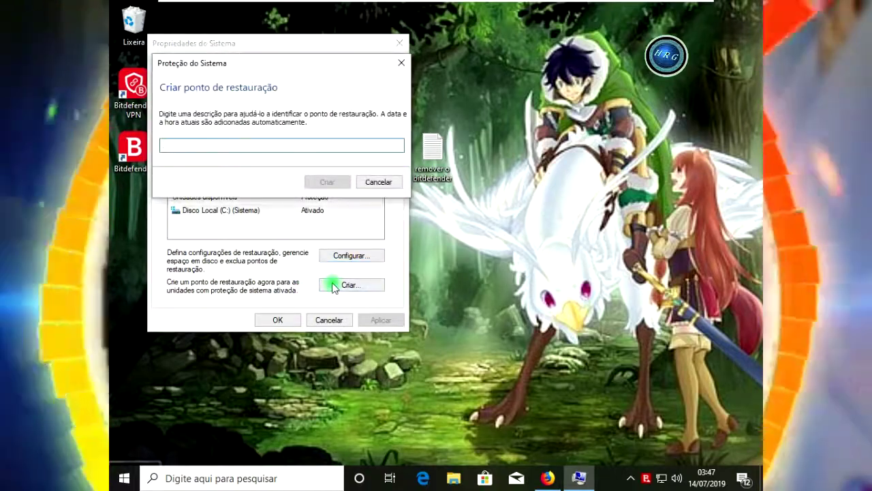
{"action": "type", "text": "r"}
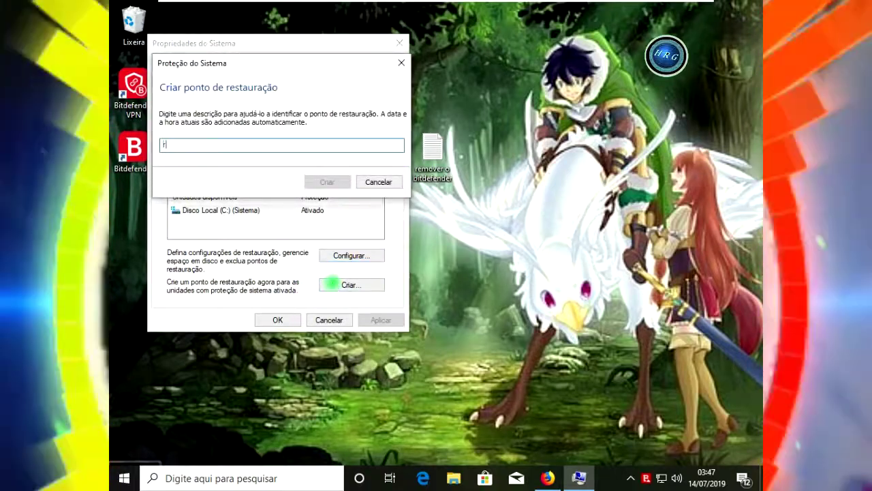
{"action": "type", "text": "emover bitddefender"}
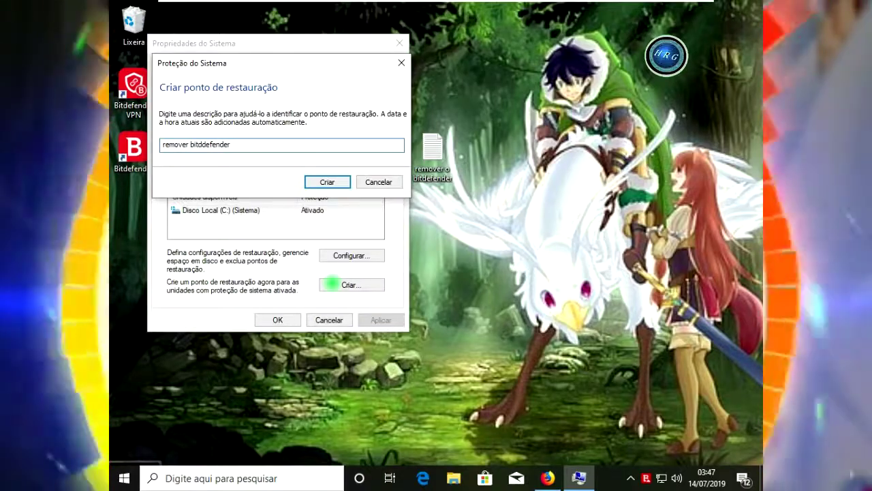
{"action": "left_click", "coordinate": [336, 183]}
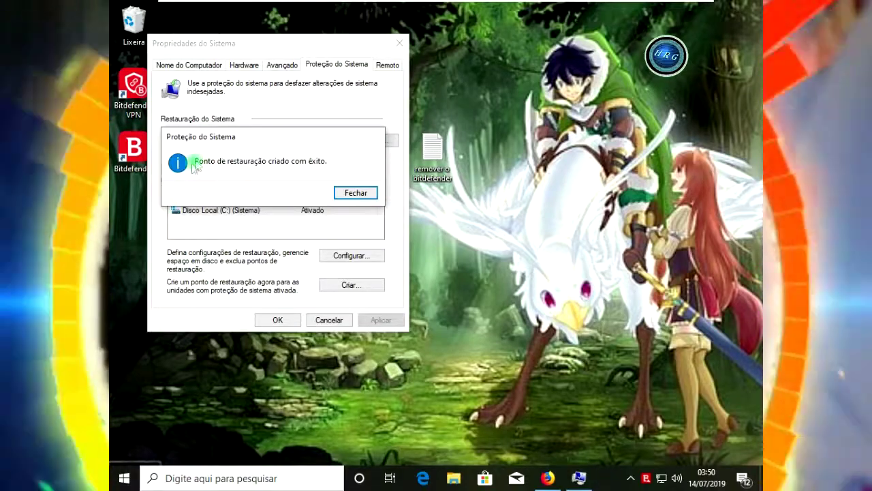
{"action": "left_click", "coordinate": [354, 191]}
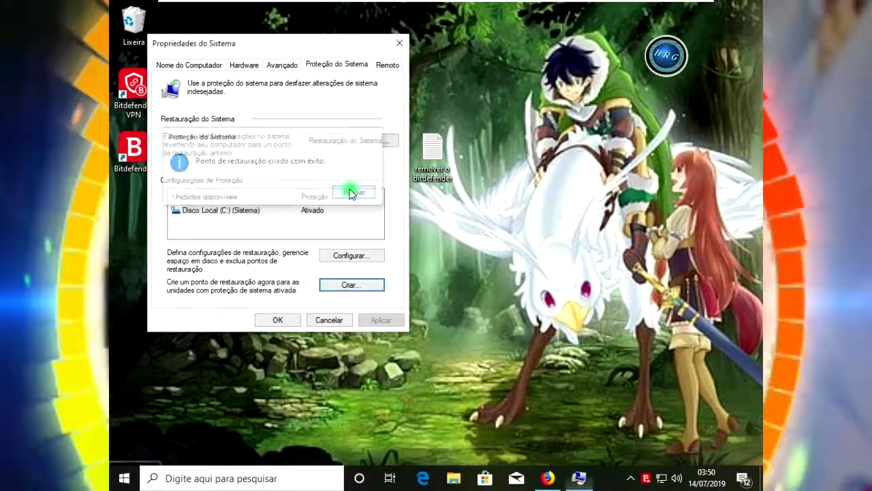
{"action": "left_click", "coordinate": [399, 43]}
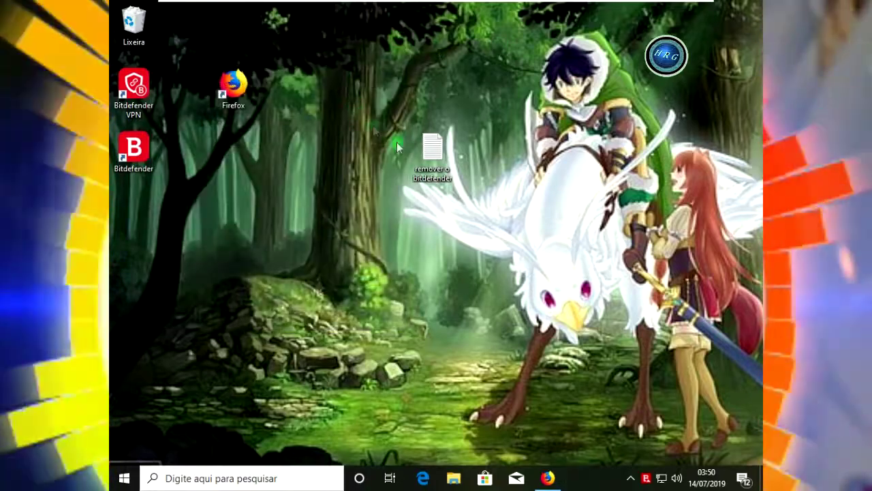
- Read the uninstall notes in the "remover o bitdefender" text file on the desktop and close it
{"action": "double_click", "coordinate": [444, 164]}
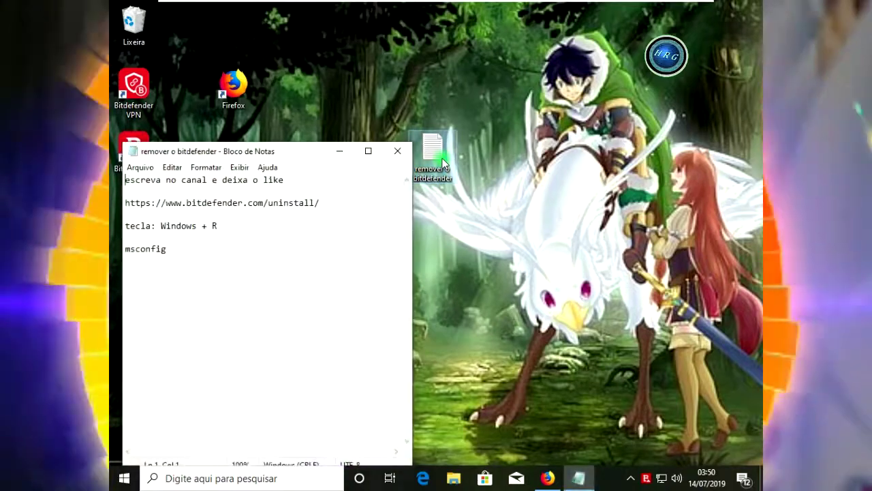
{"action": "left_click", "coordinate": [368, 151]}
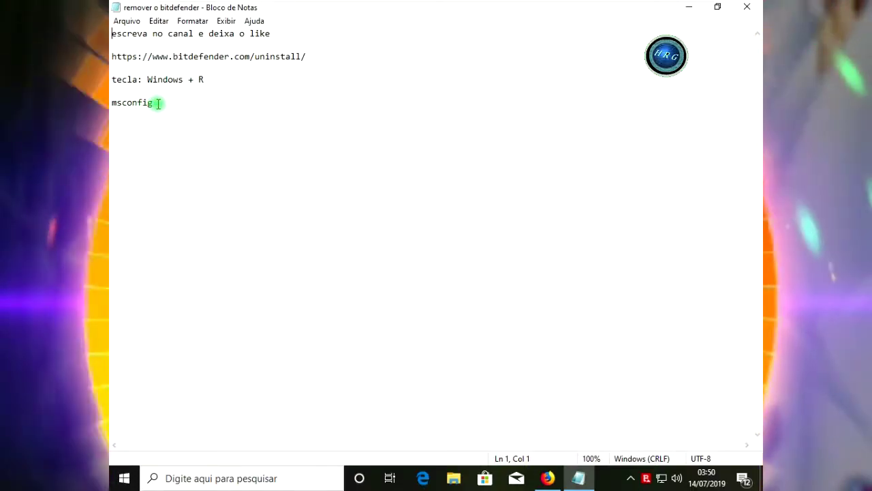
{"action": "left_click", "coordinate": [749, 10]}
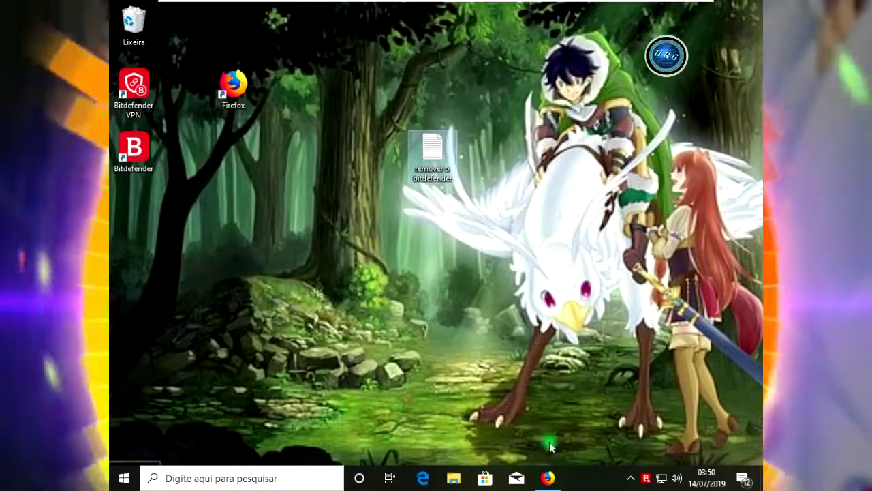
- Switch to Firefox and open the trial version uninstall tools for consumer products from bitdefender.com/uninstall
{"action": "left_click", "coordinate": [549, 476]}
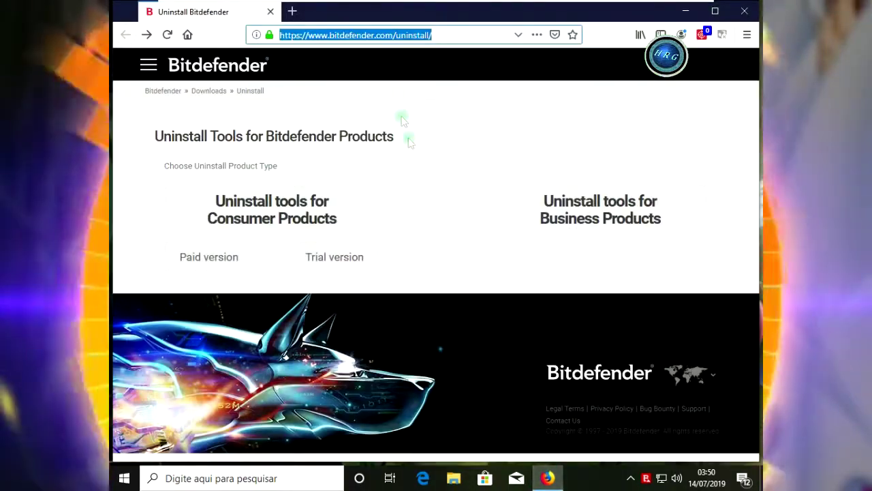
{"action": "left_click", "coordinate": [394, 38]}
{"action": "double_click", "coordinate": [394, 37]}
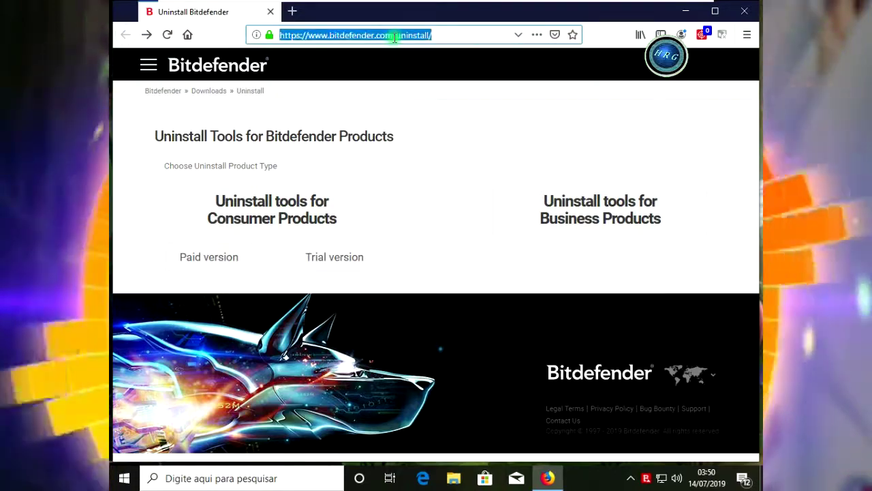
{"action": "left_click_drag", "start_coordinate": [152, 138], "coordinate": [413, 142]}
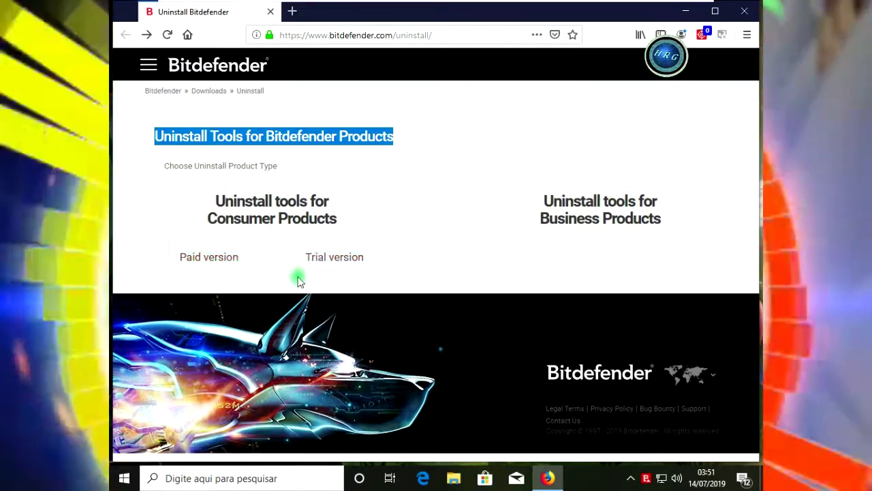
{"action": "left_click", "coordinate": [321, 265]}
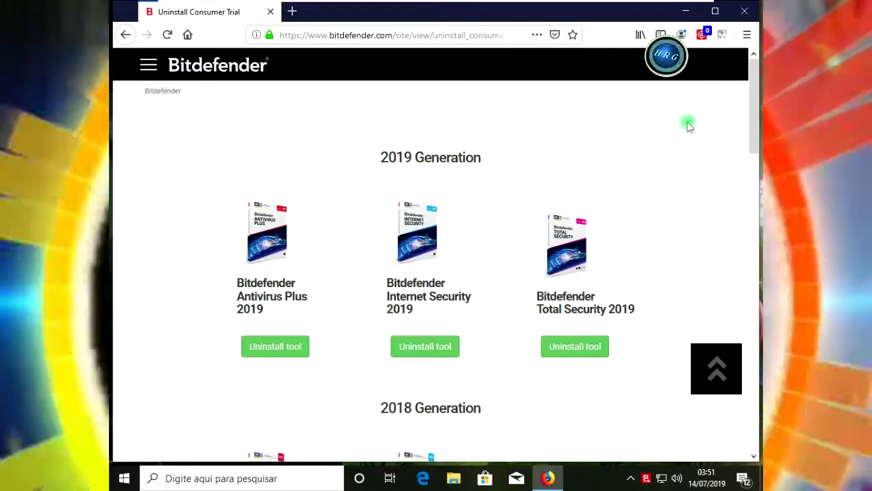
- Look through the listed uninstall tools and check in the Bitdefender window which product edition is installed
{"action": "left_click_drag", "start_coordinate": [755, 129], "coordinate": [757, 109]}
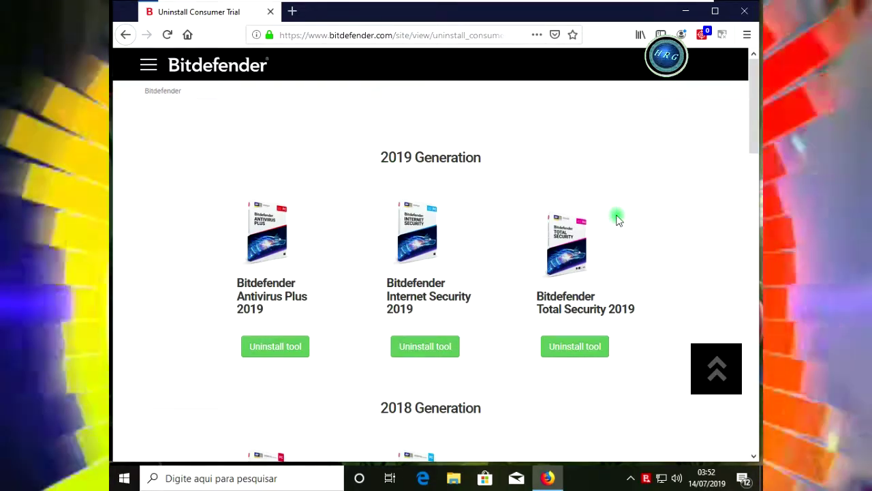
{"action": "left_click_drag", "start_coordinate": [752, 139], "coordinate": [752, 151]}
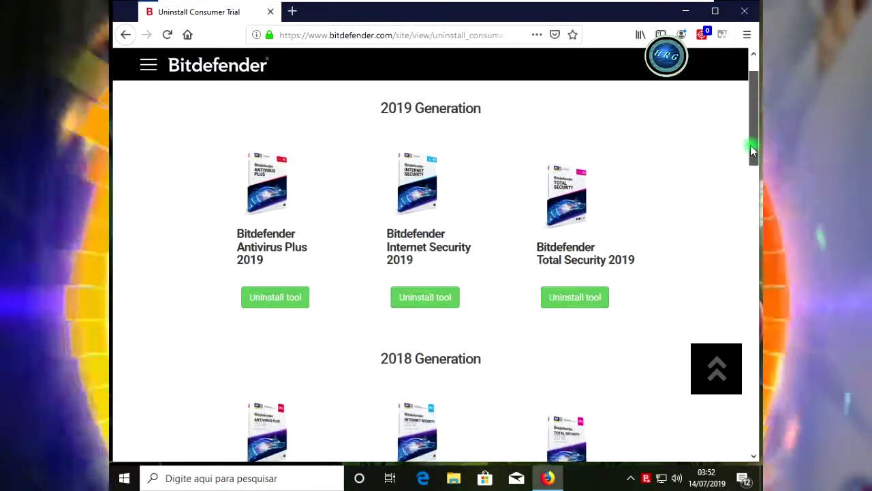
{"action": "left_click", "coordinate": [647, 478]}
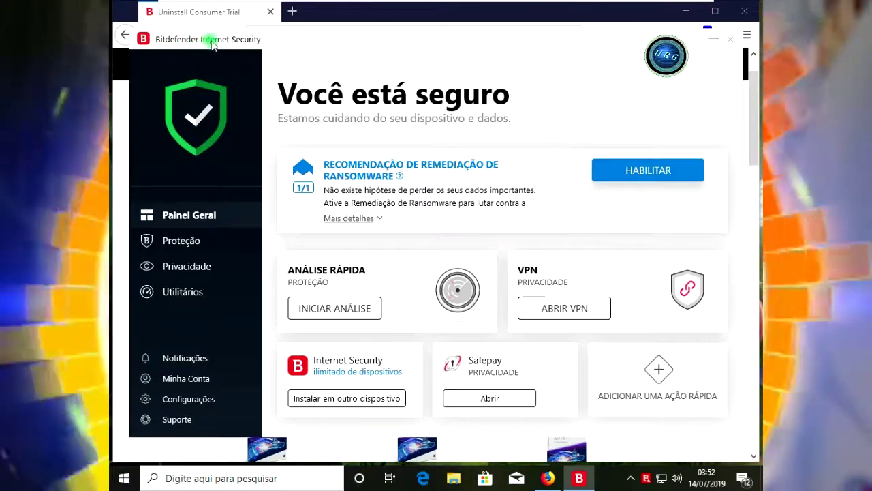
{"action": "left_click", "coordinate": [548, 478]}
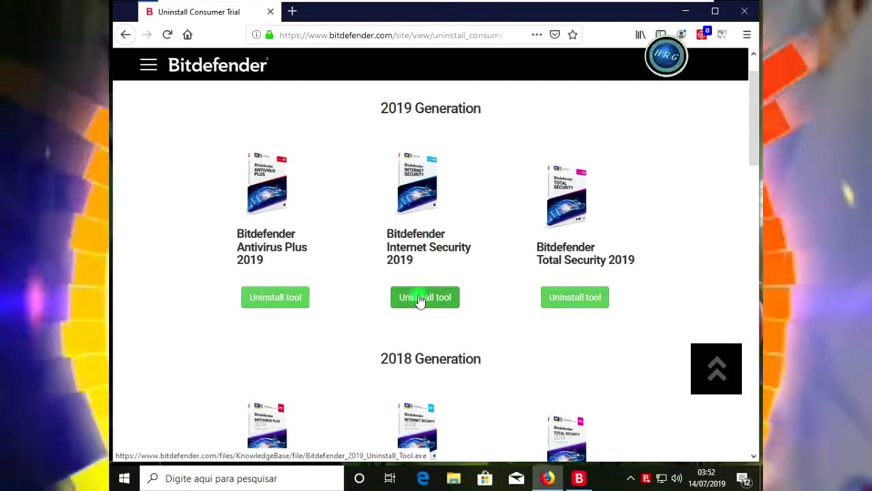
- Download Bitdefender_2019_Uninstall_Tool.exe for Bitdefender Internet Security 2019 without giving feedback, and dismiss the feedback dialog
{"action": "left_click", "coordinate": [421, 302]}
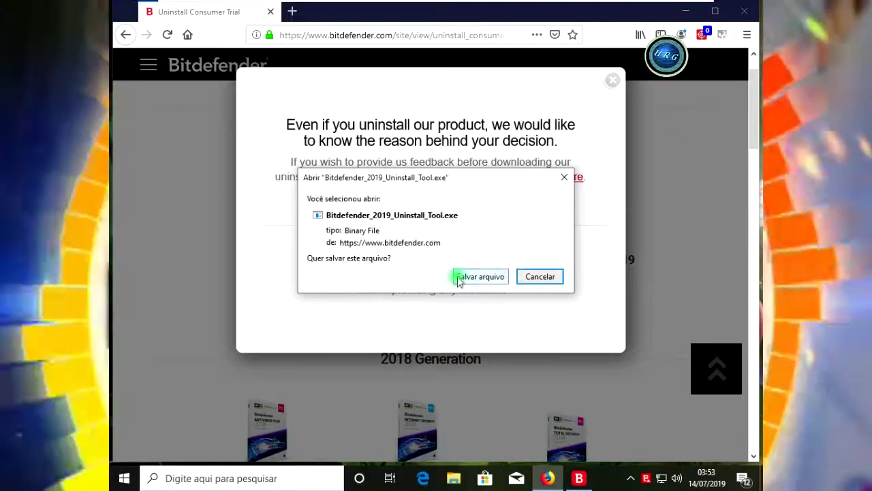
{"action": "left_click", "coordinate": [461, 277]}
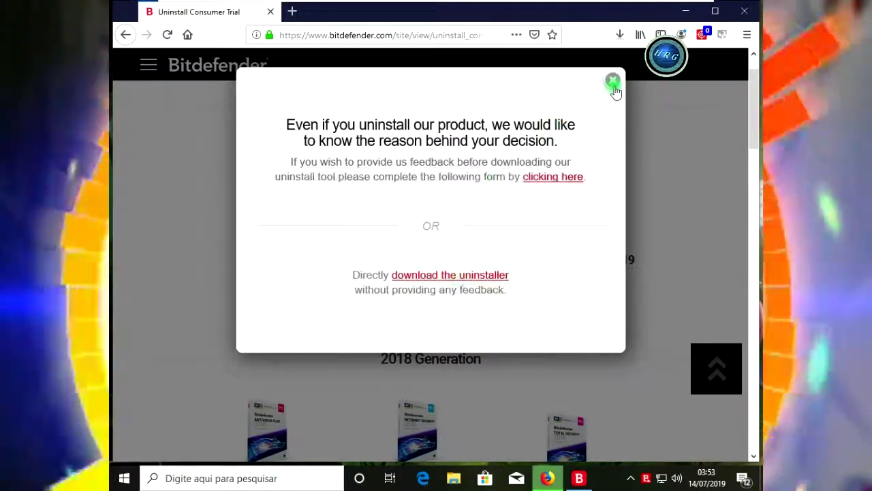
{"action": "left_click", "coordinate": [613, 80]}
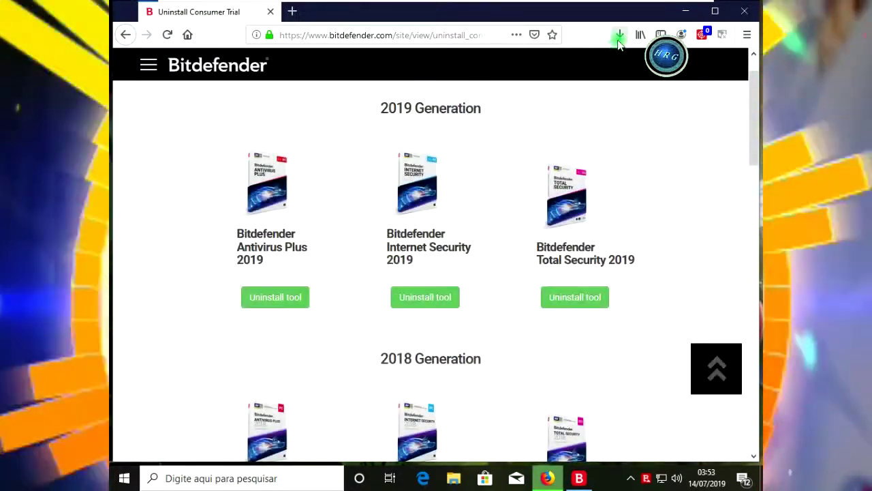
- Place the downloaded Bitdefender_2019_Uninstall_Tool.exe on the desktop from Firefox's downloads, closing the Bitdefender and Firefox windows
{"action": "left_click", "coordinate": [619, 37]}
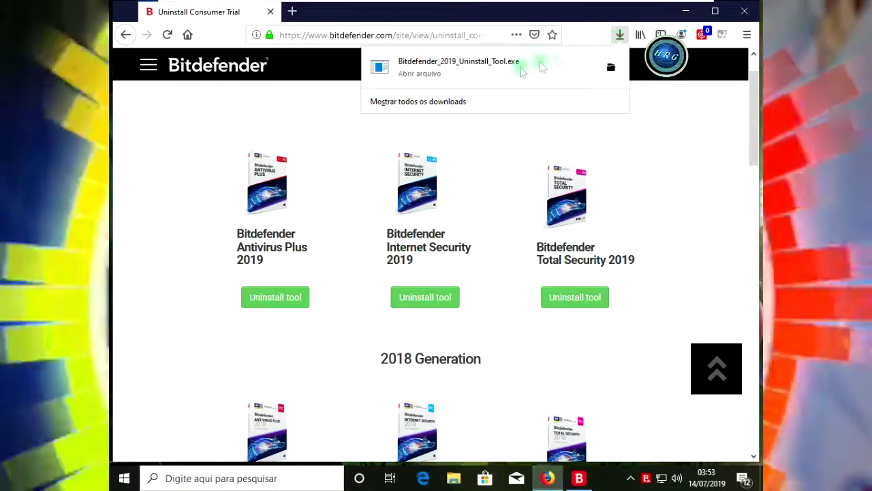
{"action": "left_click", "coordinate": [713, 15]}
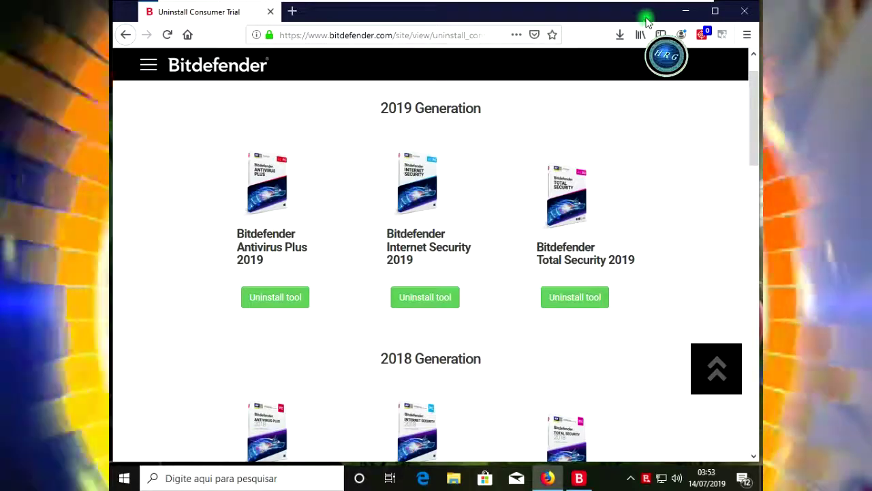
{"action": "left_click_drag", "start_coordinate": [648, 20], "coordinate": [417, 179]}
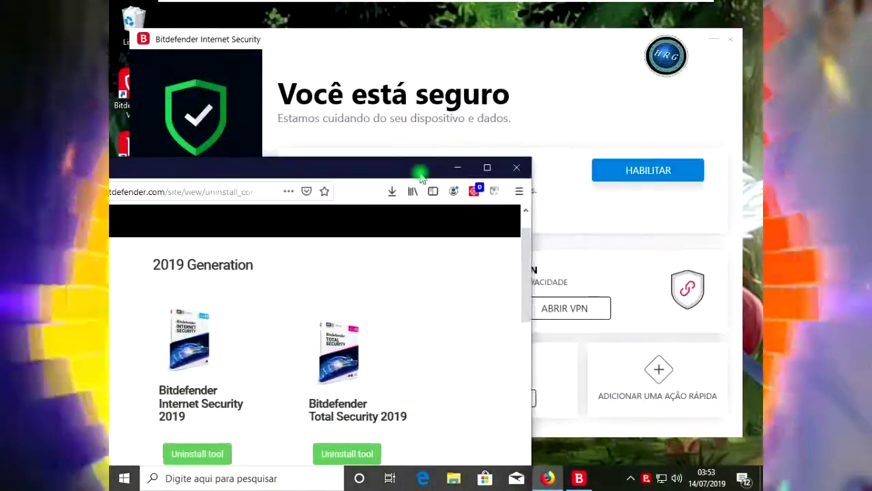
{"action": "left_click", "coordinate": [727, 38]}
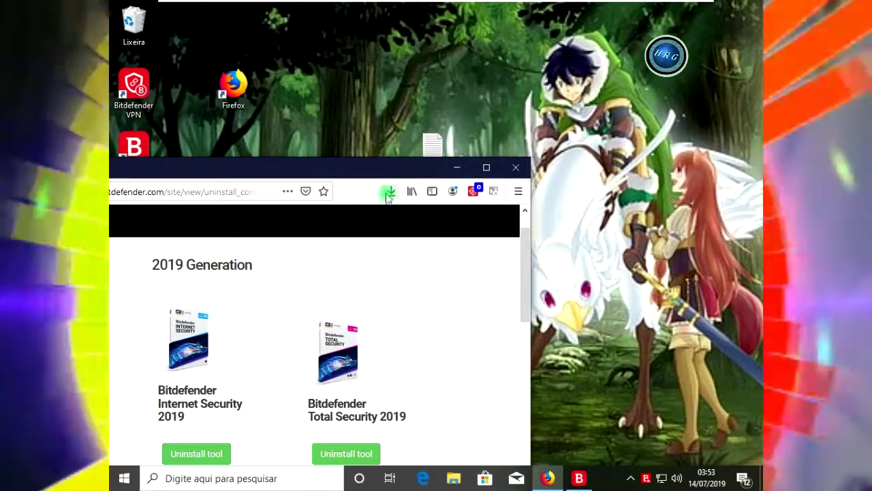
{"action": "left_click", "coordinate": [392, 191]}
{"action": "left_click_drag", "start_coordinate": [218, 216], "coordinate": [624, 265]}
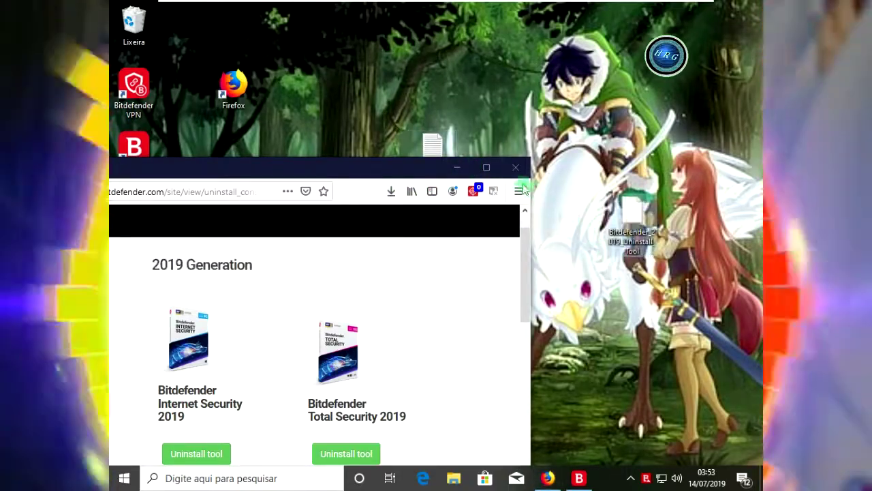
{"action": "left_click", "coordinate": [516, 167]}
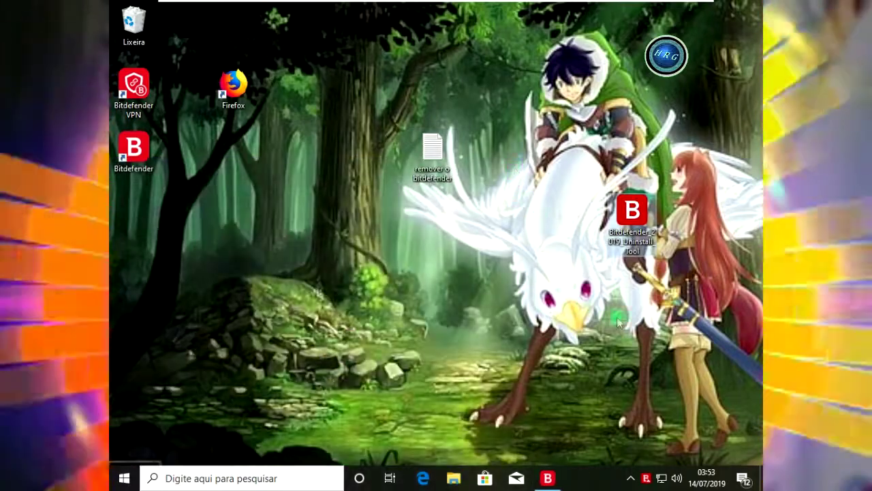
{"action": "left_click_drag", "start_coordinate": [670, 302], "coordinate": [598, 154]}
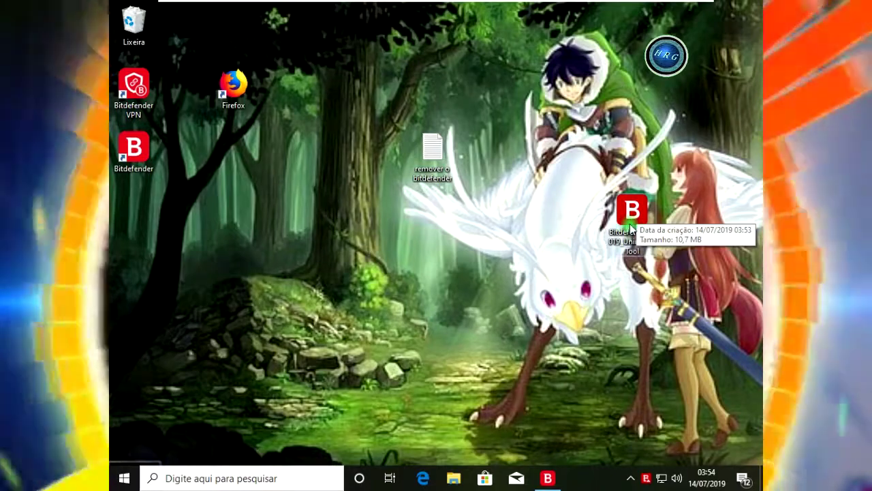
- Open the "remover o bitdefender" note from the desktop and move its window aside
{"action": "left_click_drag", "start_coordinate": [286, 216], "coordinate": [381, 281]}
{"action": "left_click", "coordinate": [435, 163]}
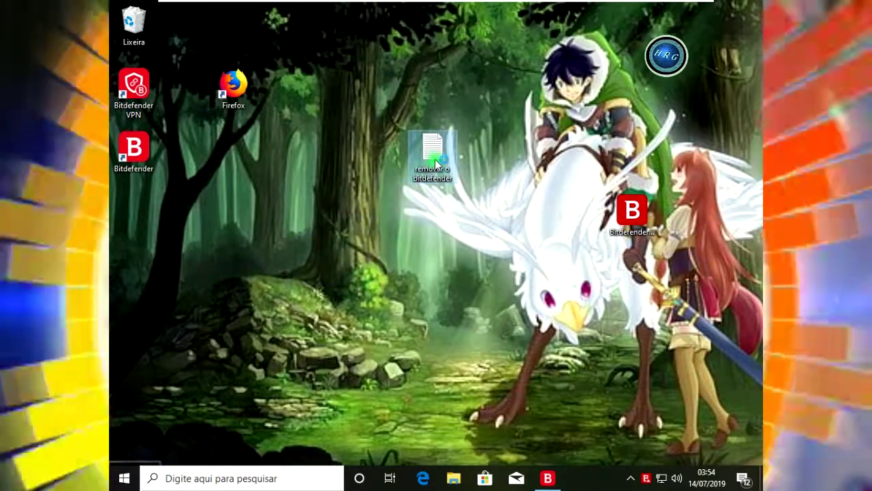
{"action": "double_click", "coordinate": [435, 163]}
{"action": "left_click_drag", "start_coordinate": [296, 147], "coordinate": [690, 138]}
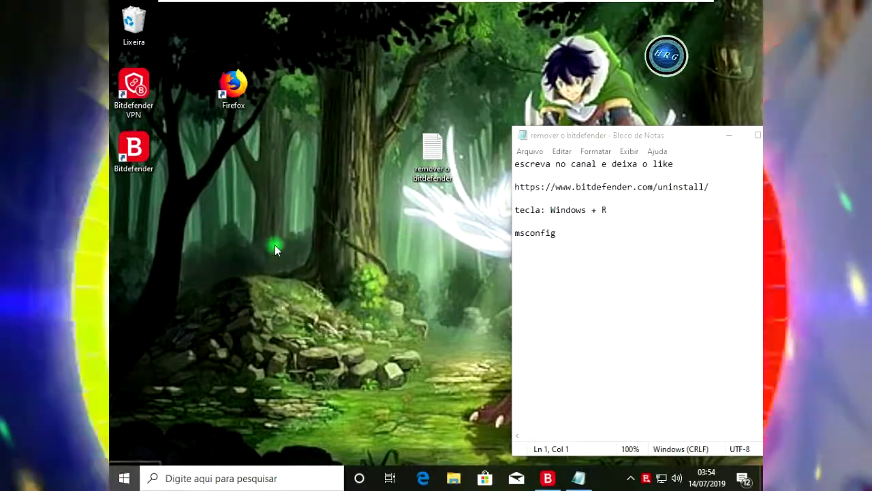
- Bring up the Run dialog and copy the msconfig command from the note
{"action": "key", "text": "super+r"}
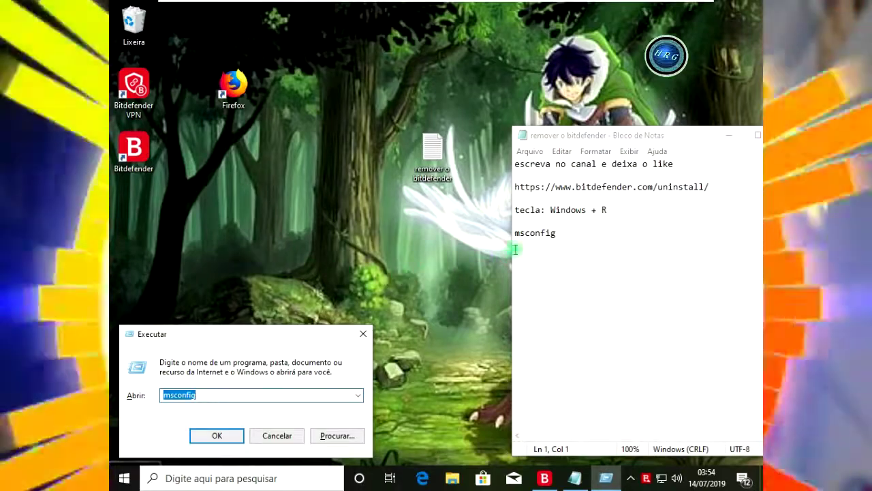
{"action": "left_click", "coordinate": [553, 234]}
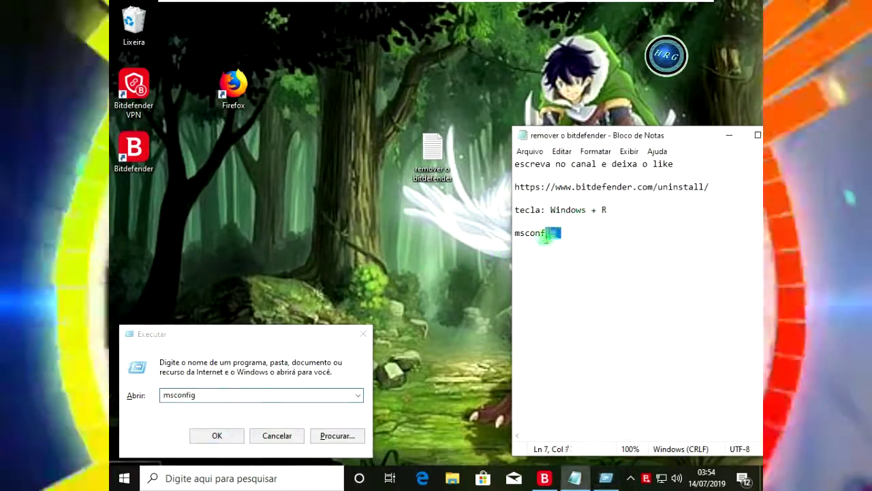
{"action": "left_click", "coordinate": [517, 240]}
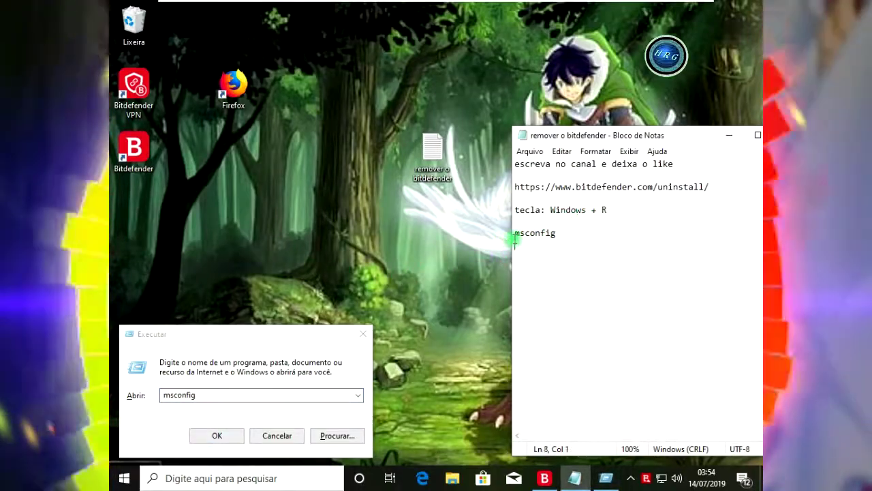
{"action": "left_click_drag", "start_coordinate": [517, 235], "coordinate": [560, 234]}
{"action": "right_click", "coordinate": [551, 237]}
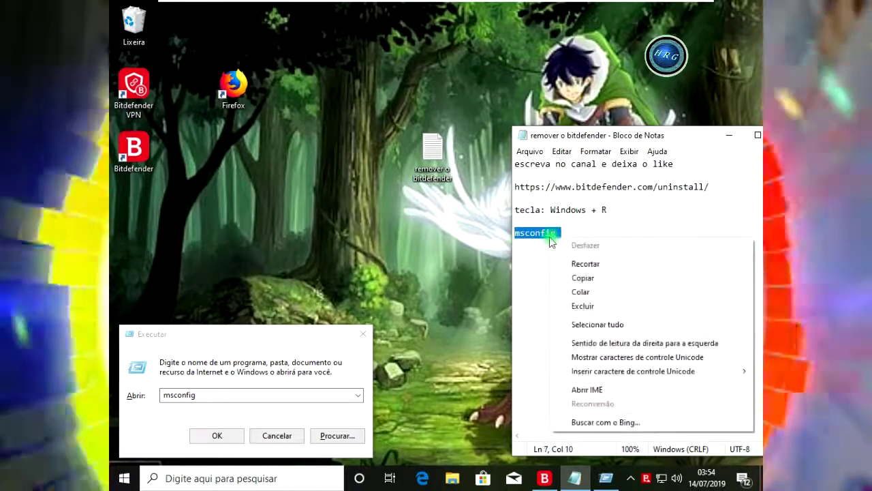
{"action": "left_click", "coordinate": [563, 278]}
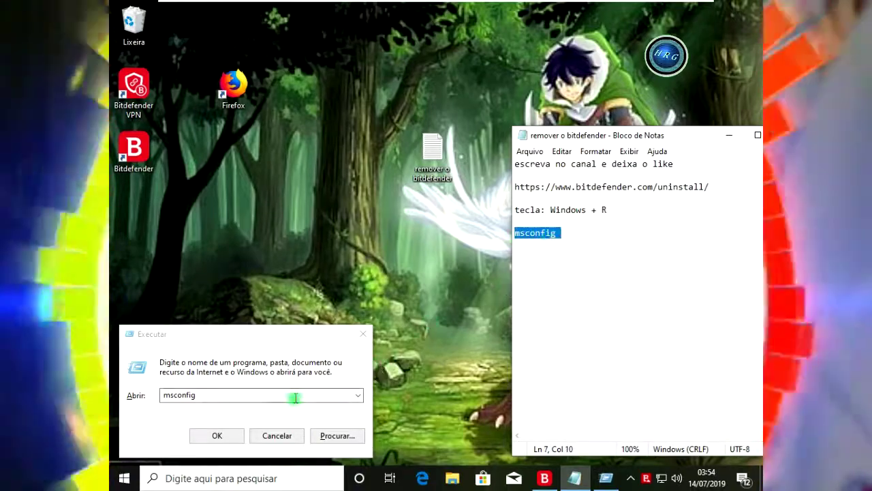
- Replace the Run dialog's entry with the copied msconfig command and launch System Configuration
{"action": "double_click", "coordinate": [295, 398]}
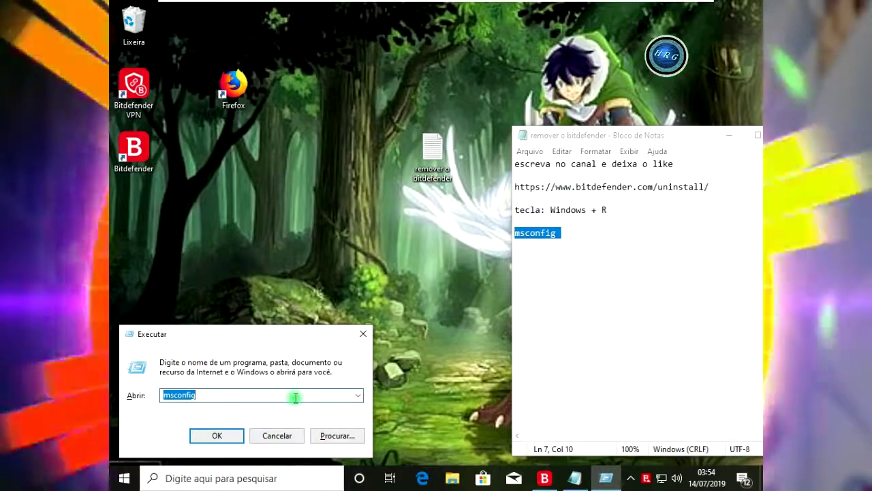
{"action": "key", "text": "BackSpace"}
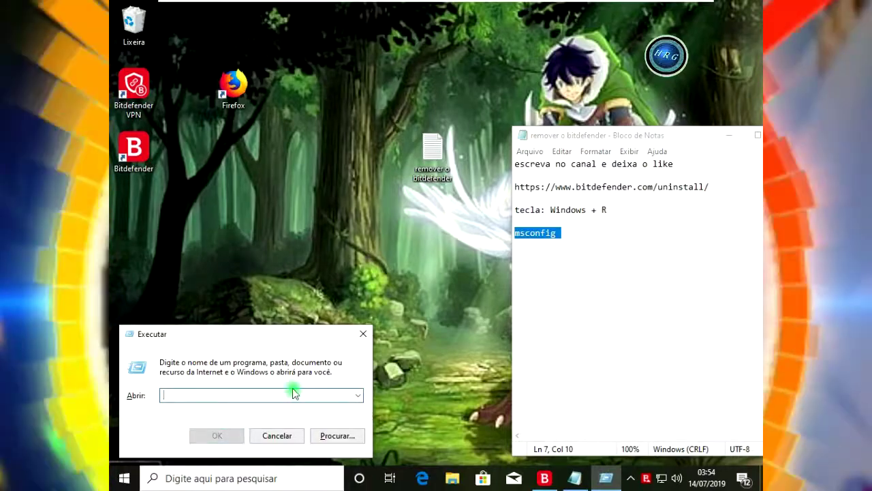
{"action": "right_click", "coordinate": [190, 396]}
{"action": "left_click", "coordinate": [225, 270]}
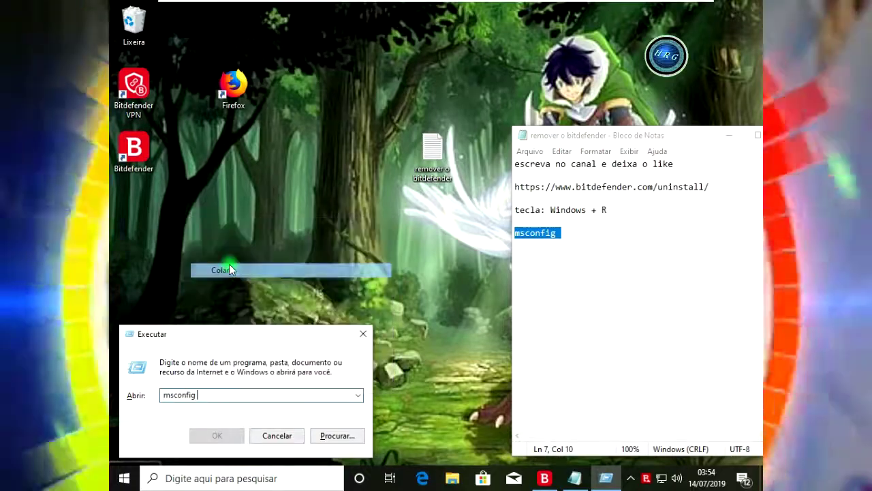
{"action": "left_click", "coordinate": [216, 435]}
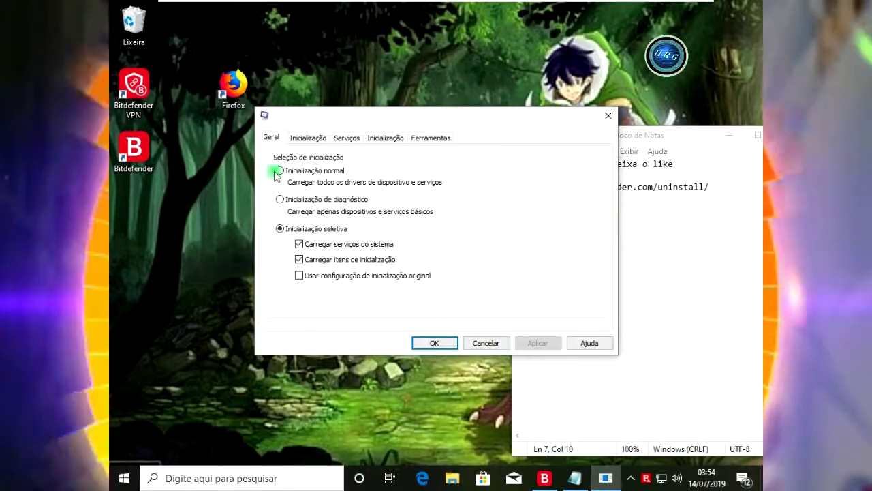
- Enable safe boot with the Mínima option for Windows 10 in System Configuration, apply it and restart the computer
{"action": "left_click", "coordinate": [308, 138]}
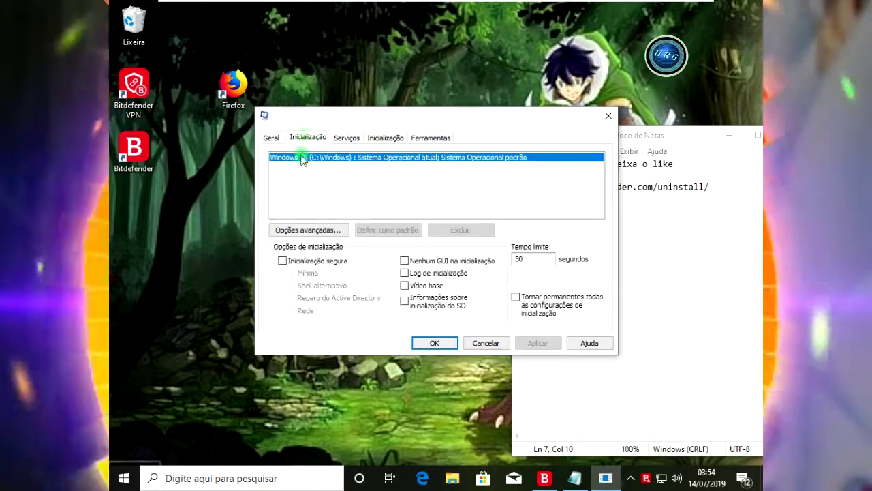
{"action": "left_click", "coordinate": [290, 261]}
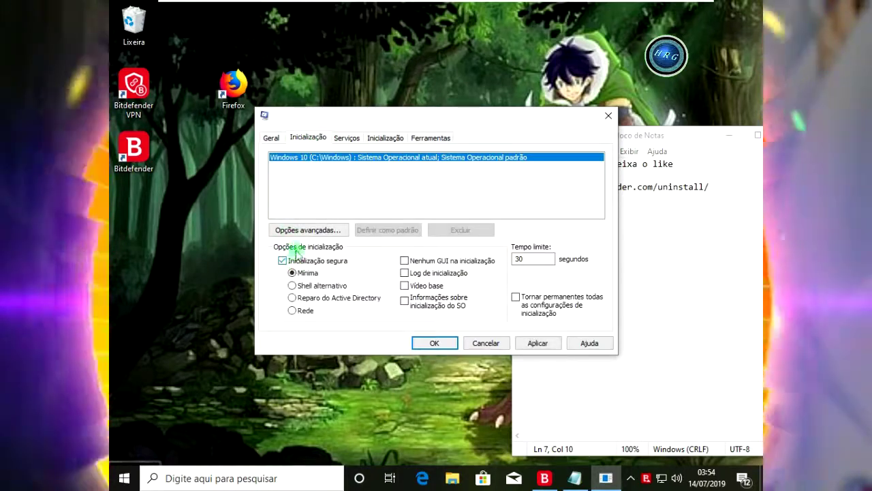
{"action": "left_click_drag", "start_coordinate": [356, 118], "coordinate": [323, 127]}
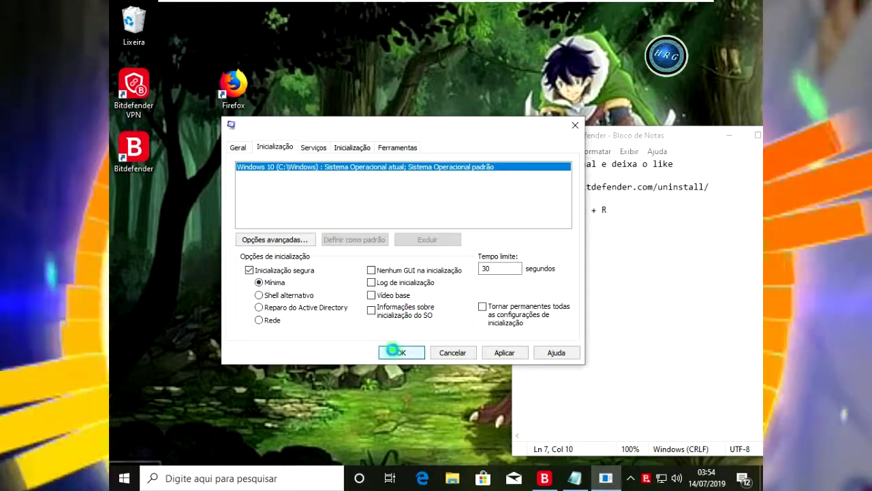
{"action": "left_click", "coordinate": [393, 350]}
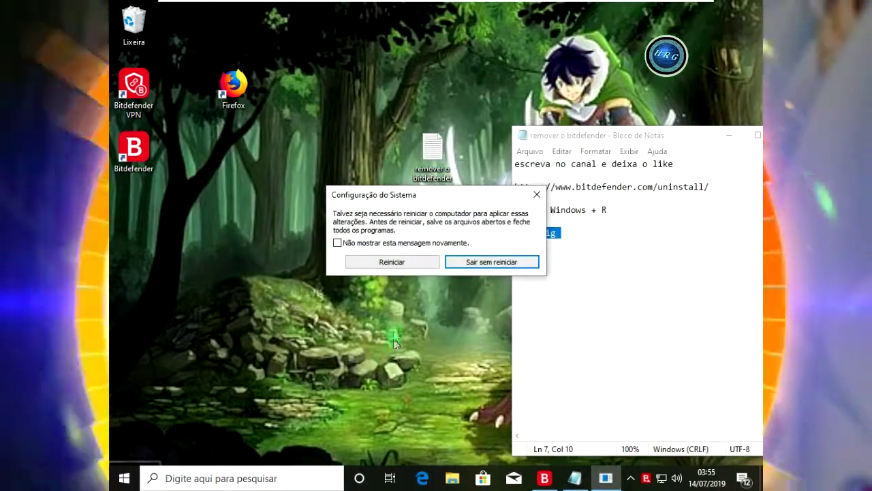
{"action": "left_click", "coordinate": [387, 263]}
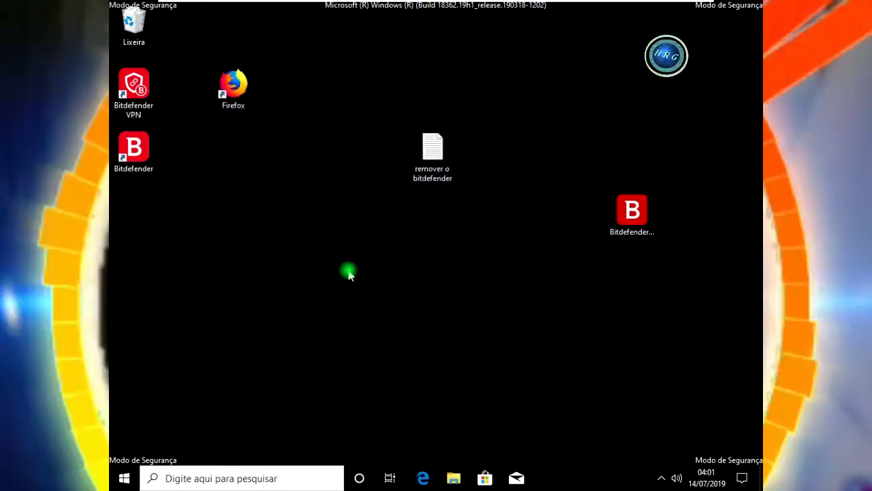
- Run Bitdefender_2019_Uninstall_Tool as administrator despite the SmartScreen prompt, uninstall Bitdefender with it and close the tool
{"action": "left_click_drag", "start_coordinate": [351, 269], "coordinate": [481, 333]}
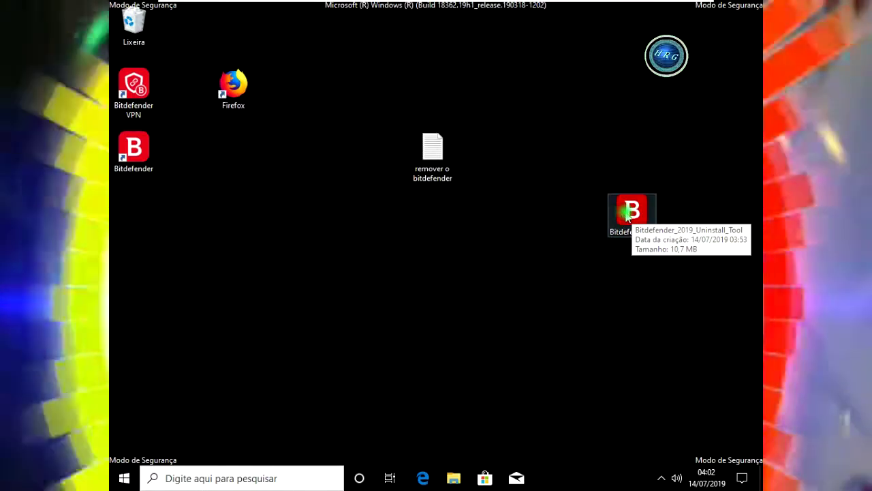
{"action": "left_click", "coordinate": [628, 217]}
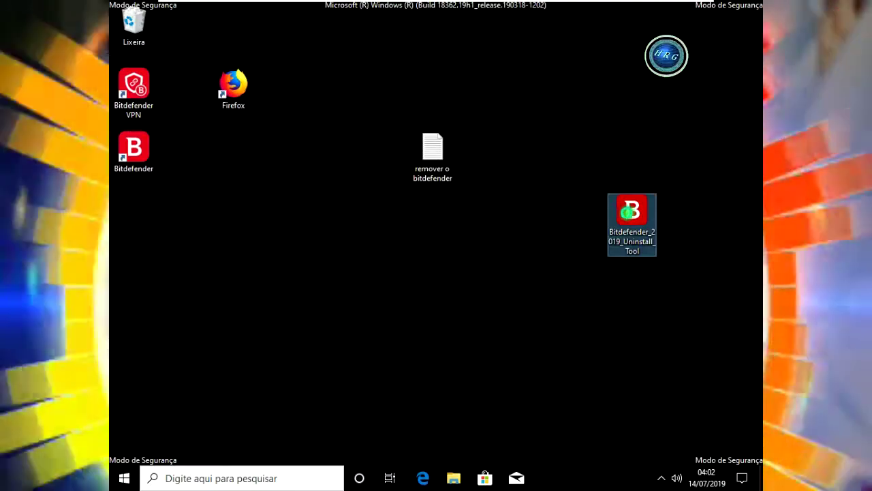
{"action": "right_click", "coordinate": [628, 217]}
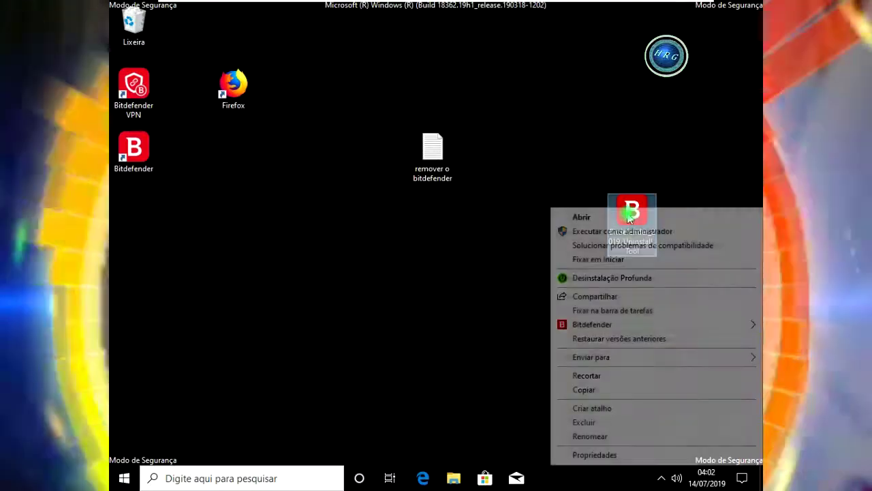
{"action": "left_click", "coordinate": [623, 232]}
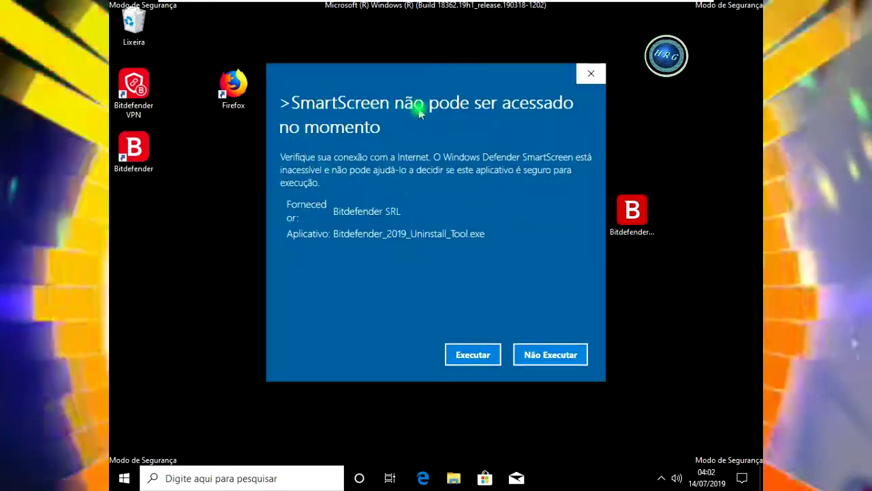
{"action": "left_click", "coordinate": [463, 355]}
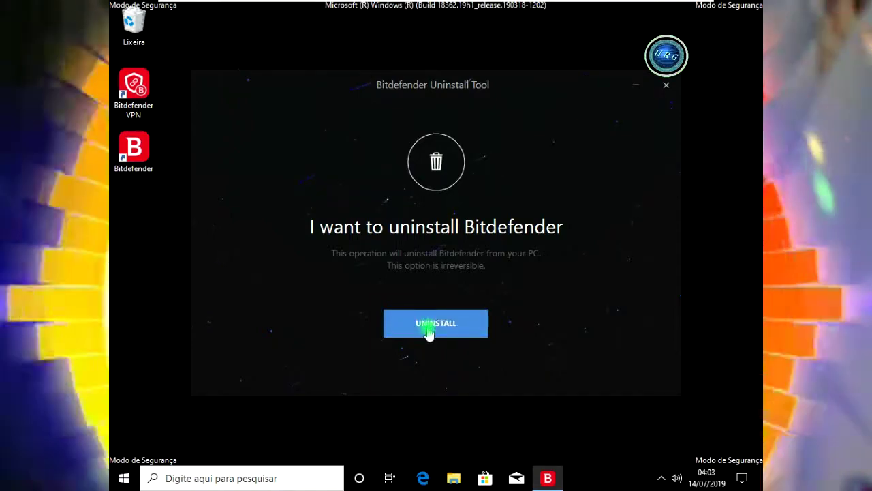
{"action": "left_click", "coordinate": [428, 329]}
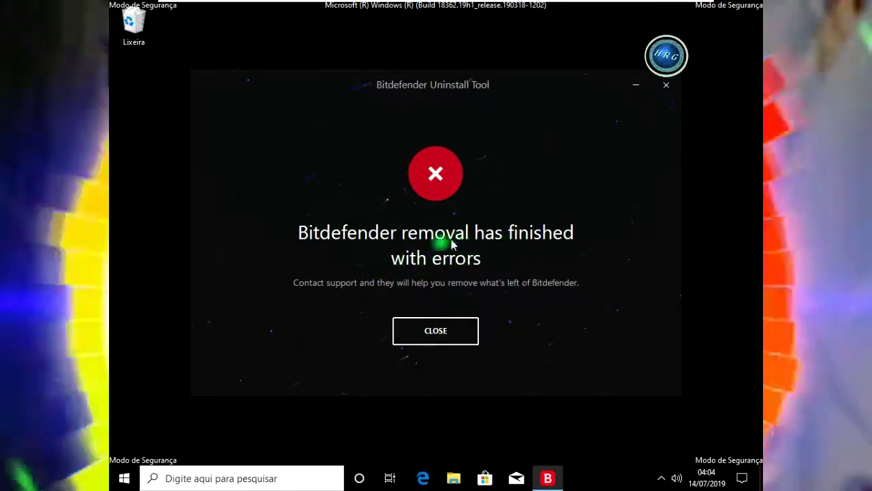
{"action": "left_click", "coordinate": [443, 332]}
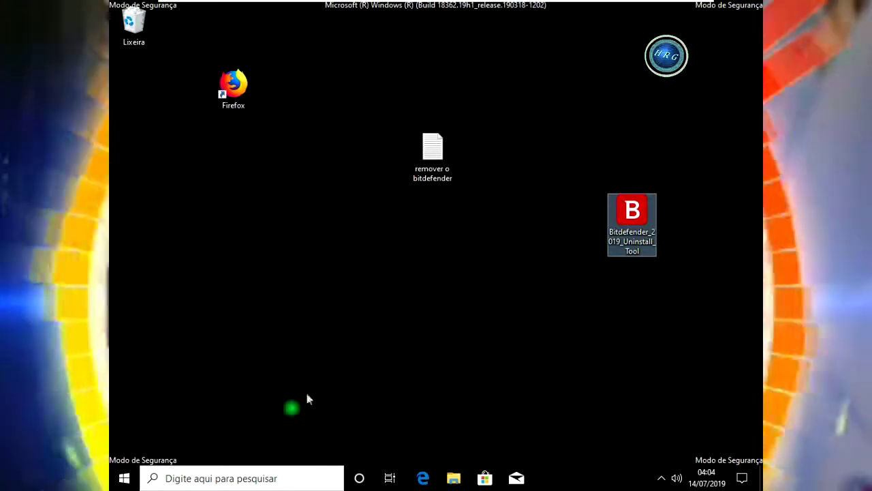
- Check the installed programs list in Painel de Controle for Bitdefender, going through the Categoria view, and close the window
{"action": "left_click", "coordinate": [232, 482]}
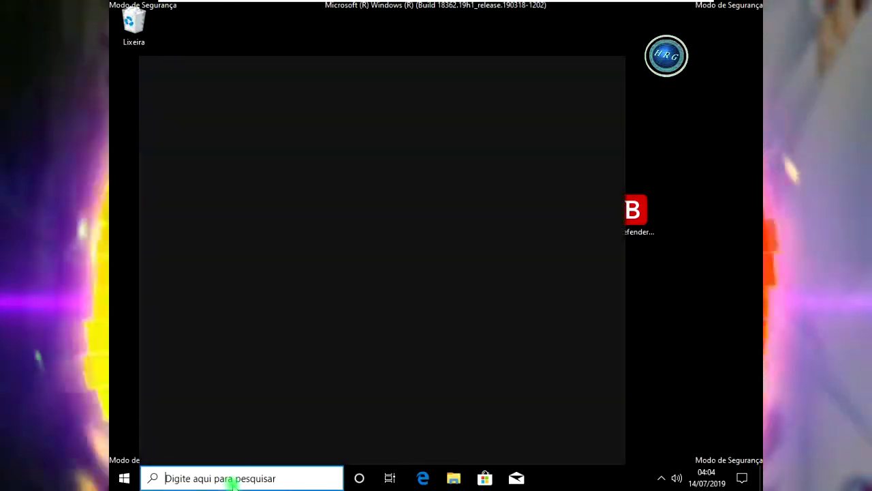
{"action": "type", "text": "pa"}
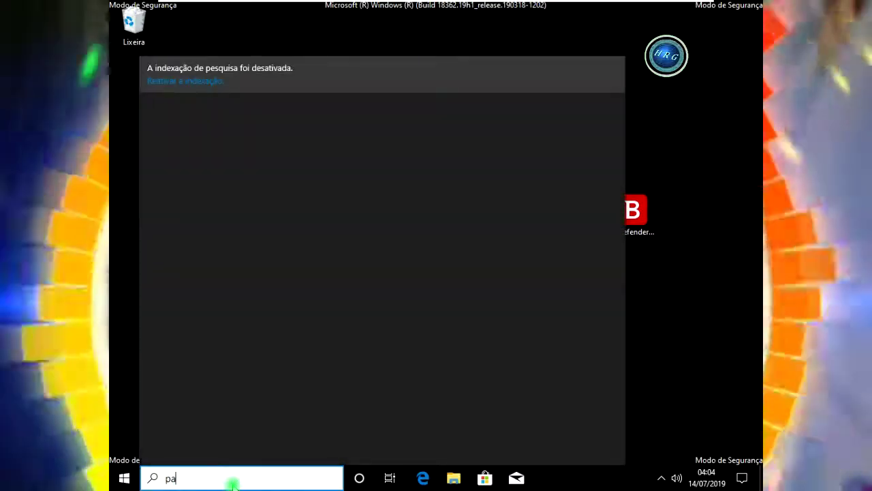
{"action": "type", "text": "inel"}
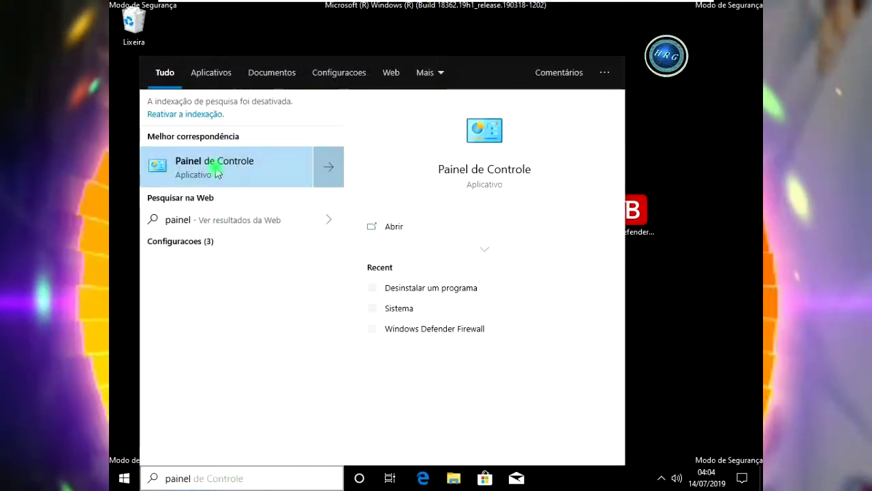
{"action": "left_click", "coordinate": [216, 172]}
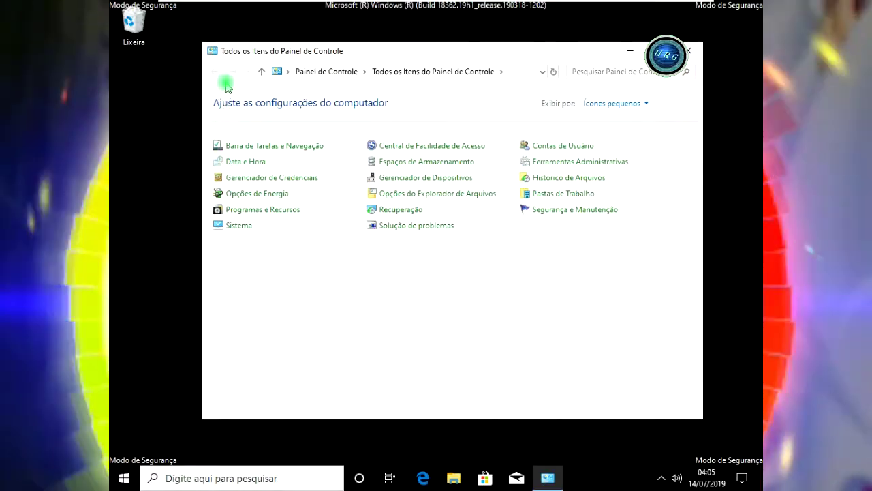
{"action": "left_click", "coordinate": [585, 104]}
{"action": "left_click", "coordinate": [587, 122]}
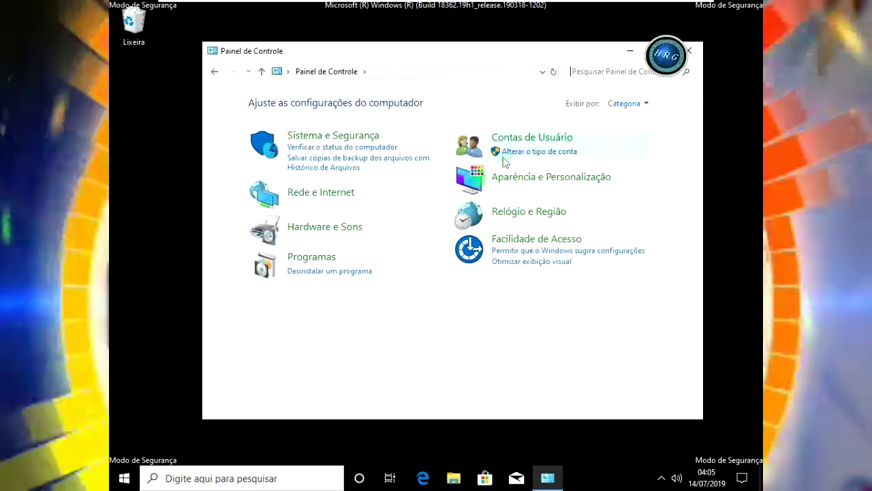
{"action": "left_click", "coordinate": [356, 271]}
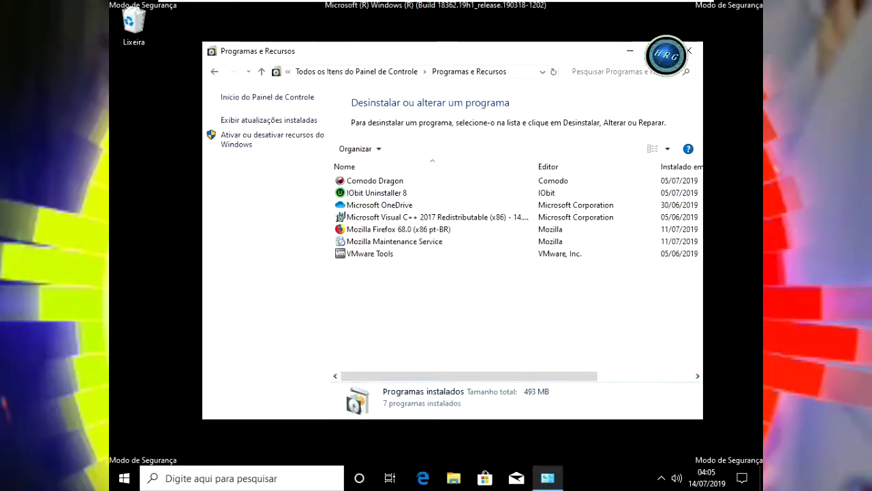
{"action": "left_click", "coordinate": [689, 51]}
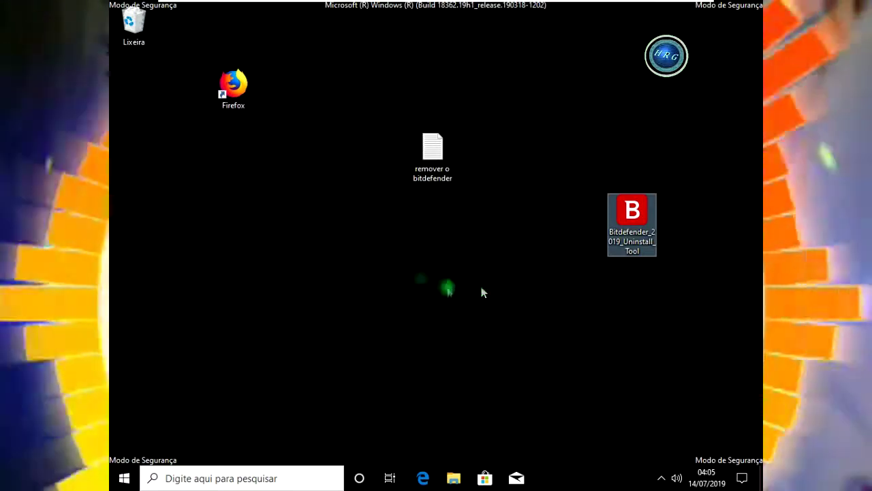
- Open the Run dialog, copy the msconfig command from the remover o bitdefender text file and close the file
{"action": "left_click_drag", "start_coordinate": [293, 189], "coordinate": [341, 306]}
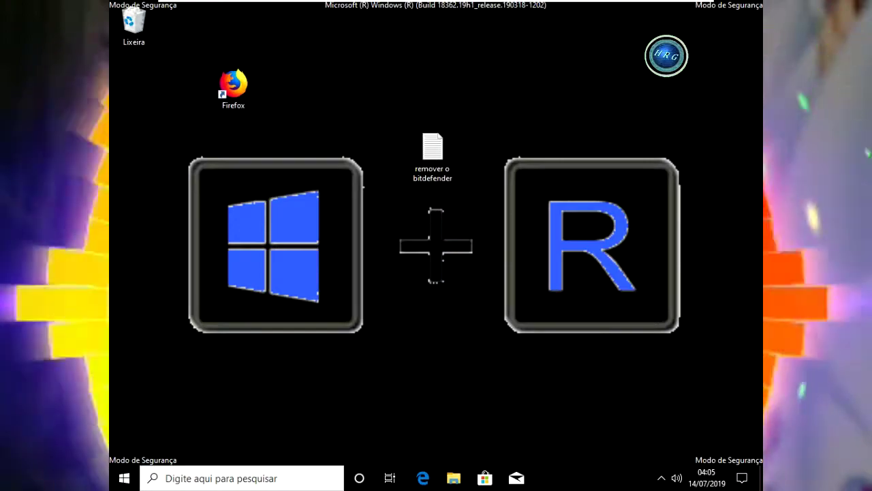
{"action": "key", "text": "super+r"}
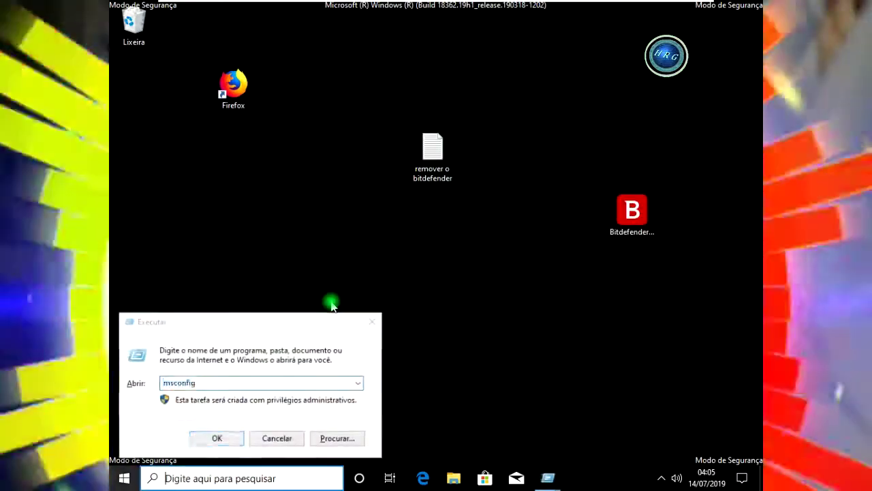
{"action": "key", "text": "super"}
{"action": "left_click", "coordinate": [583, 277]}
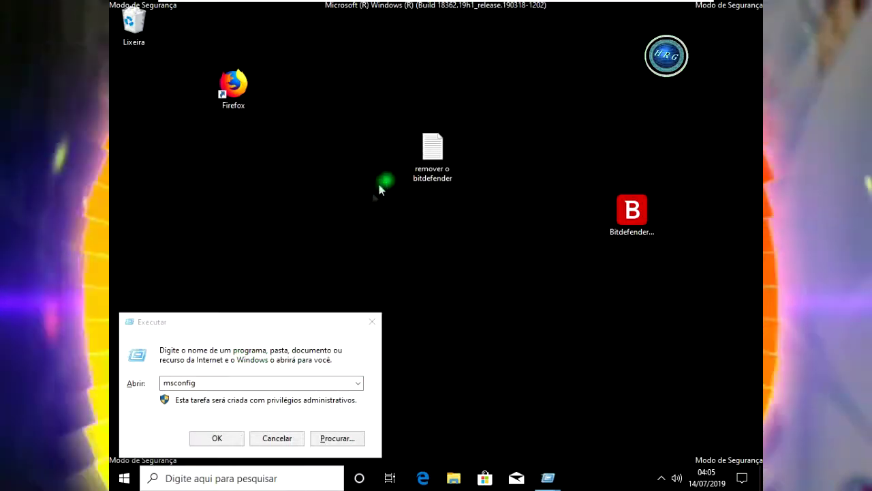
{"action": "double_click", "coordinate": [441, 141]}
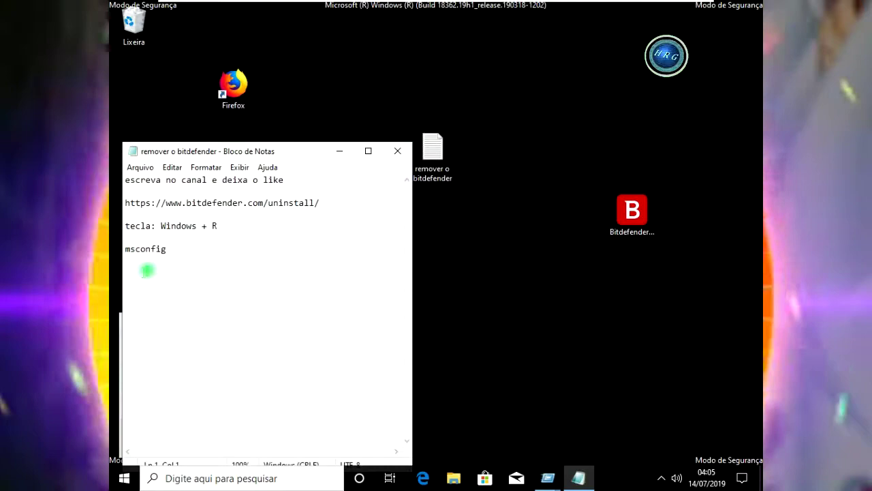
{"action": "left_click_drag", "start_coordinate": [176, 256], "coordinate": [118, 250]}
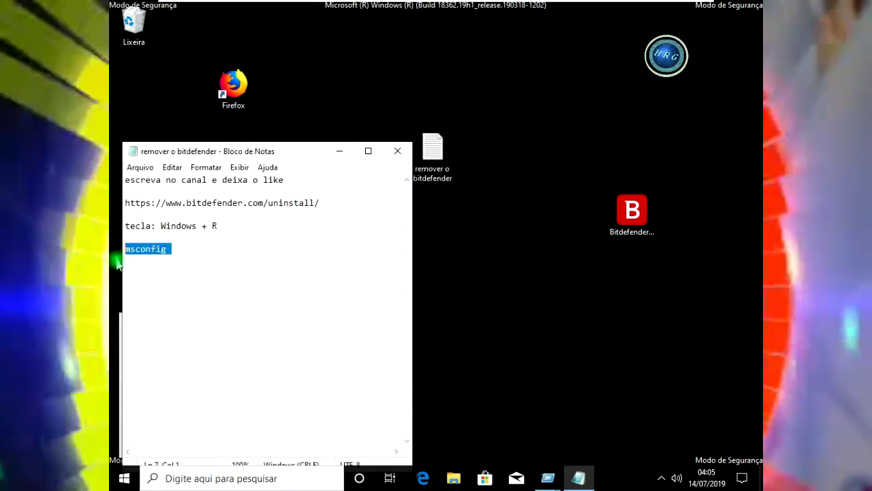
{"action": "right_click", "coordinate": [132, 252]}
{"action": "left_click", "coordinate": [156, 288]}
{"action": "left_click", "coordinate": [397, 150]}
- Replace the Run dialog's entry with the copied msconfig command, launch System Configuration and dismiss the Run dialog
{"action": "key", "text": "super+r"}
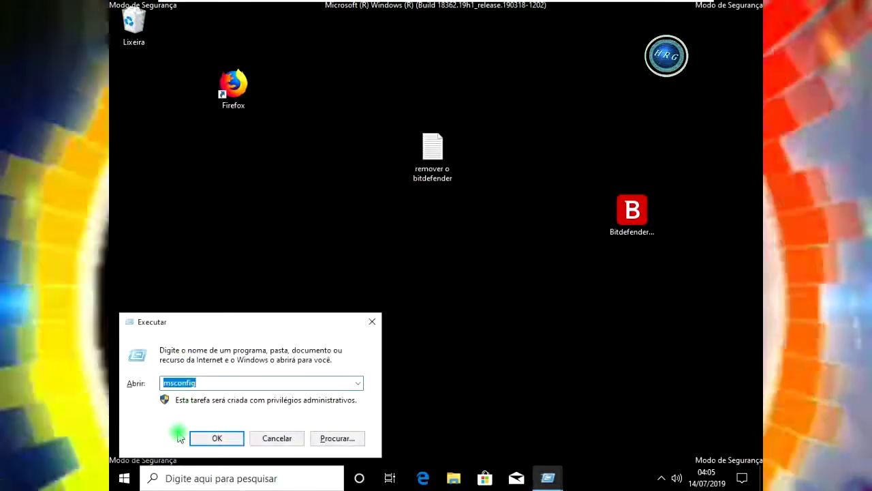
{"action": "key", "text": "BackSpace"}
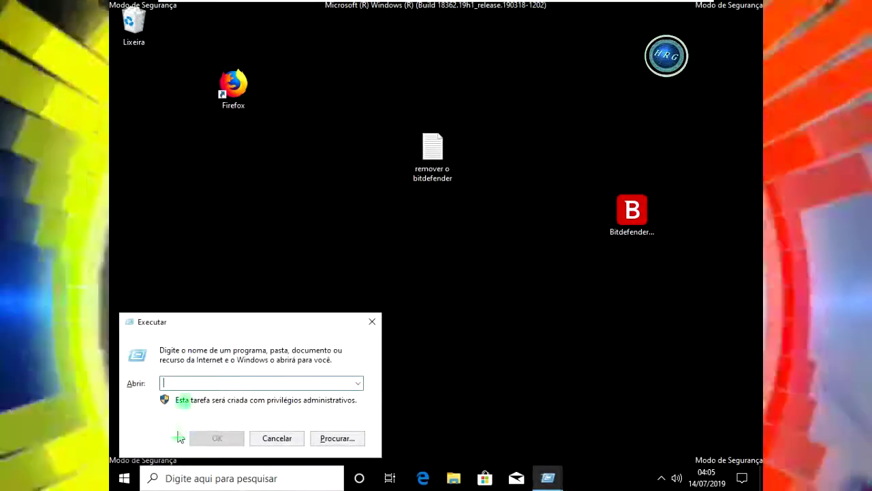
{"action": "right_click", "coordinate": [203, 384]}
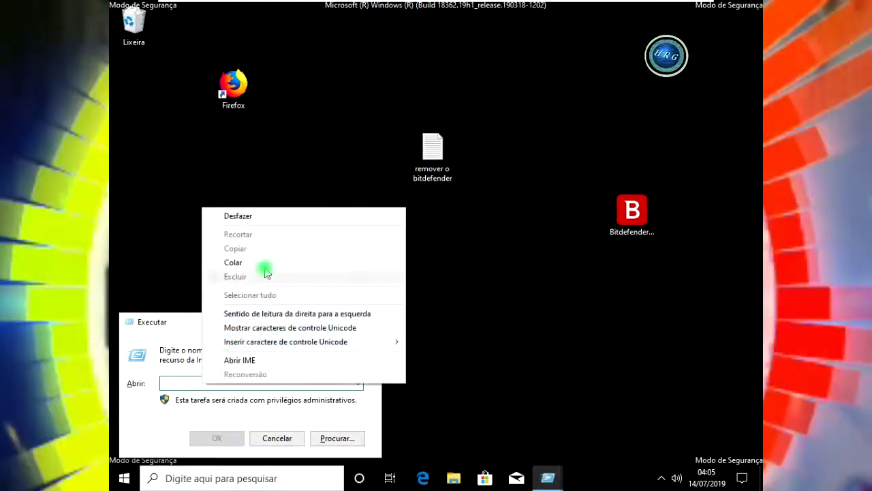
{"action": "left_click", "coordinate": [269, 261]}
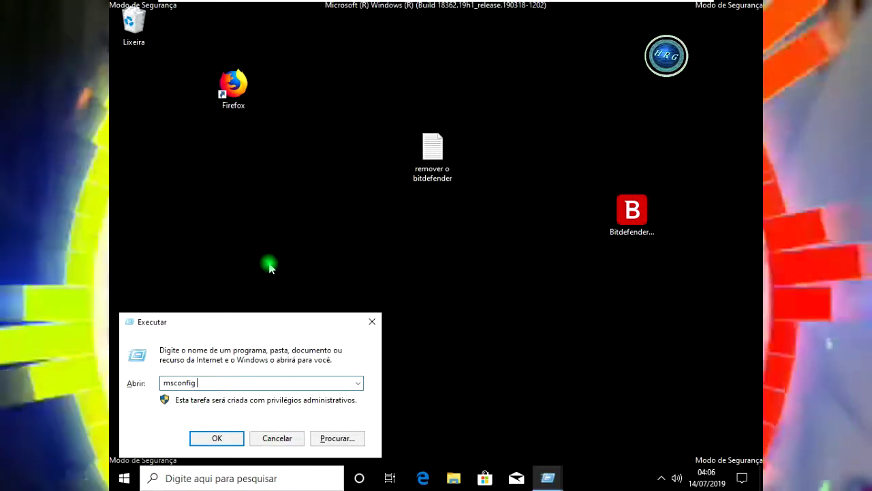
{"action": "left_click", "coordinate": [358, 383]}
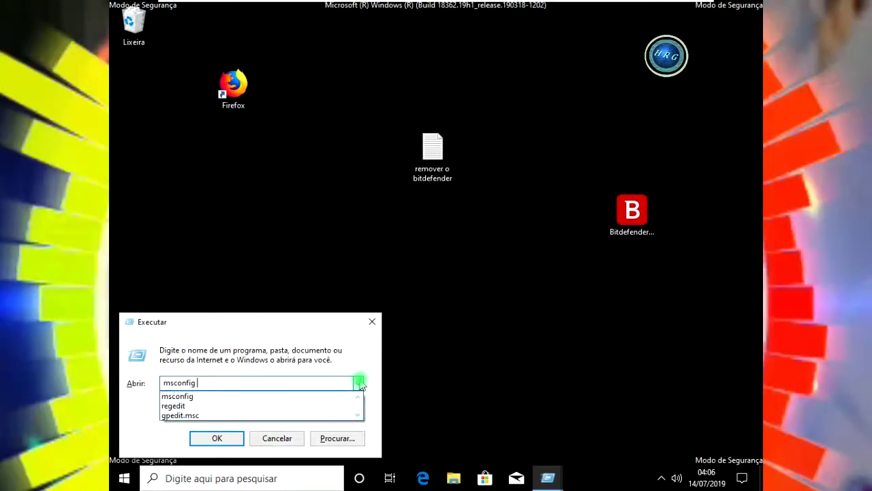
{"action": "left_click", "coordinate": [276, 381]}
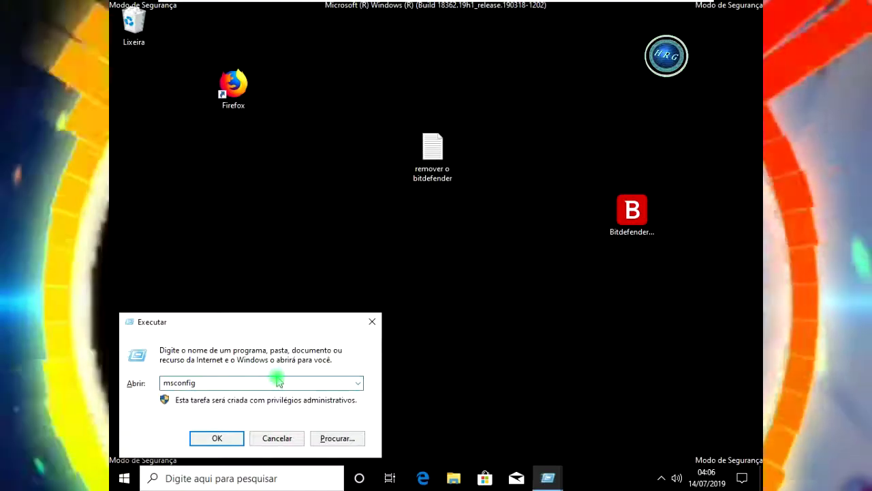
{"action": "left_click", "coordinate": [216, 439]}
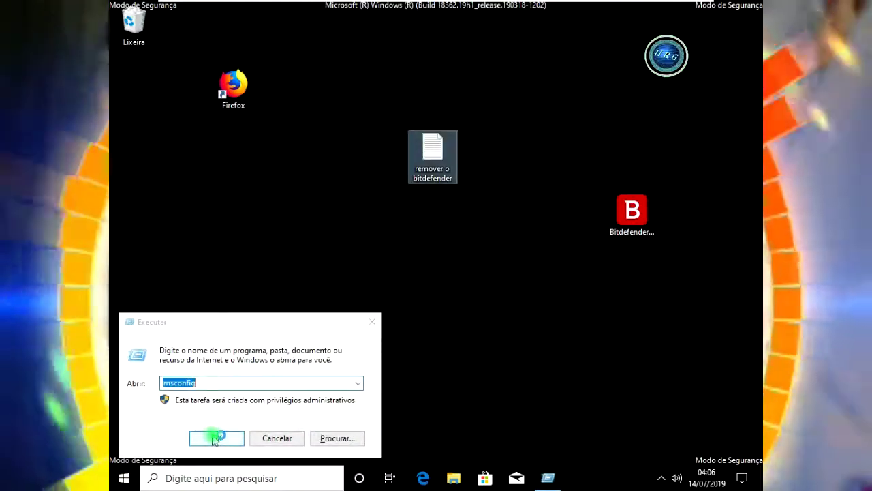
{"action": "left_click", "coordinate": [372, 323]}
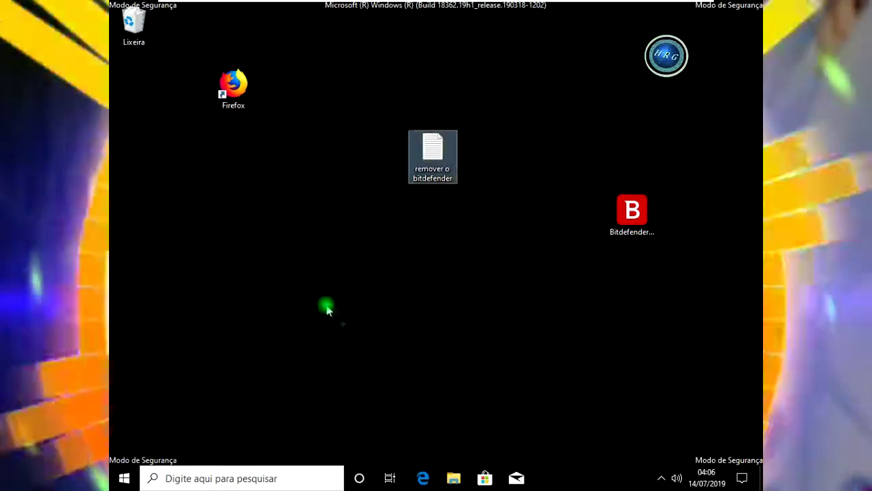
{"action": "left_click_drag", "start_coordinate": [325, 301], "coordinate": [381, 373]}
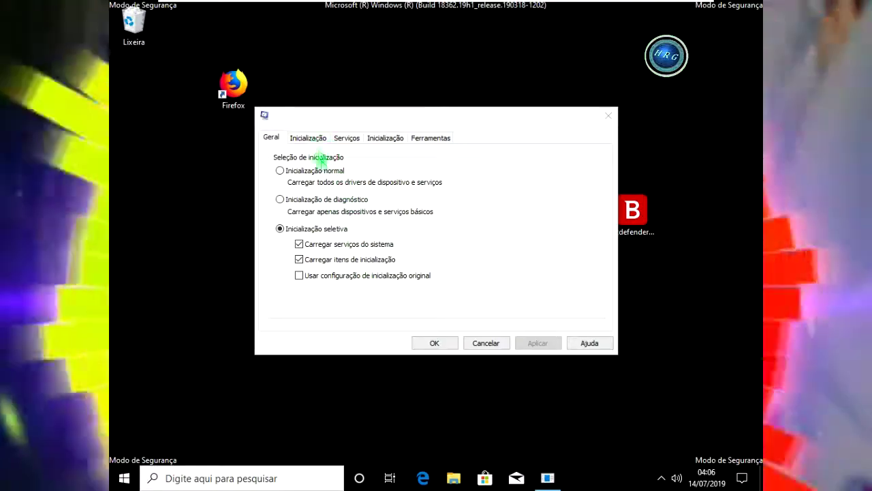
- Disable safe boot (Inicialização segura) for Windows 10 in System Configuration, confirm the change and restart the computer
{"action": "left_click", "coordinate": [310, 138]}
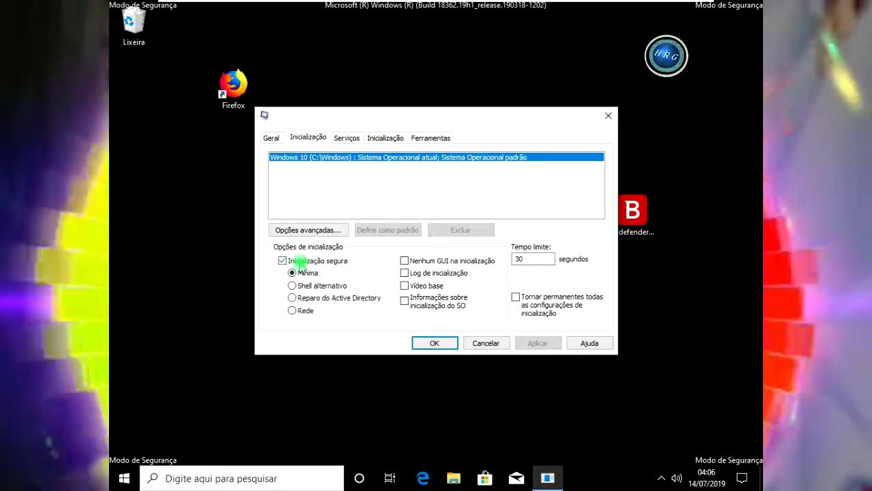
{"action": "left_click", "coordinate": [300, 263]}
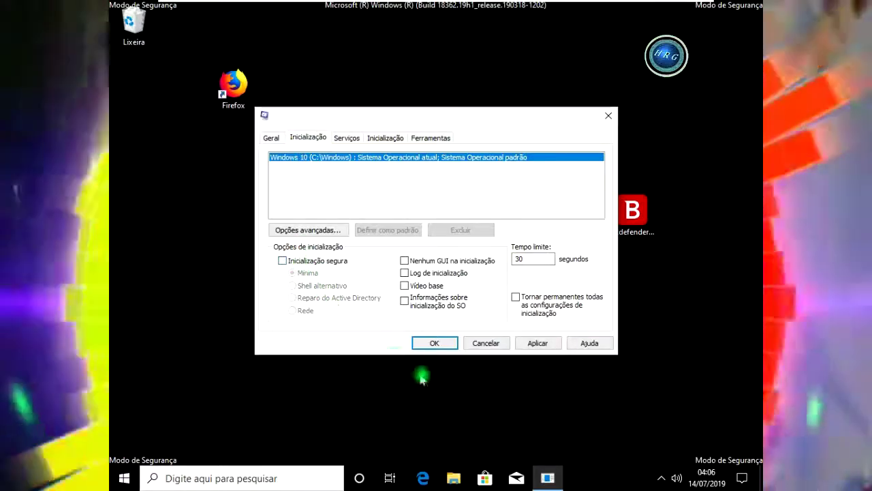
{"action": "left_click", "coordinate": [429, 343]}
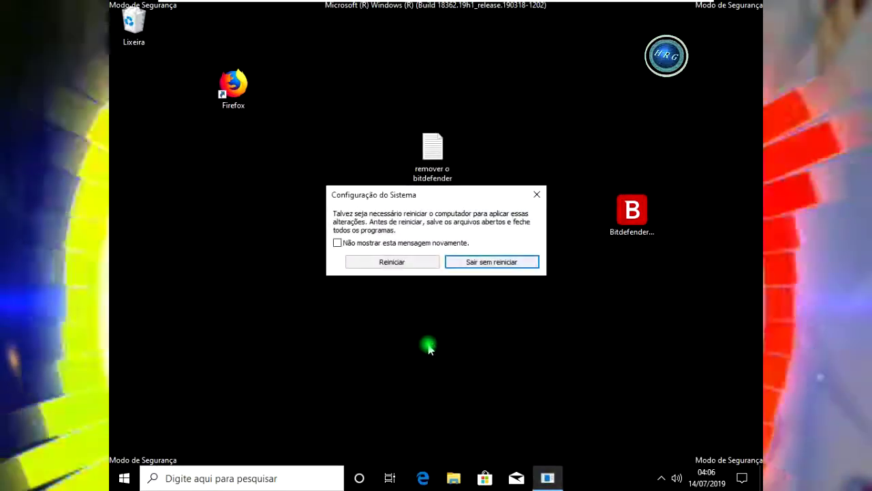
{"action": "left_click", "coordinate": [387, 263]}
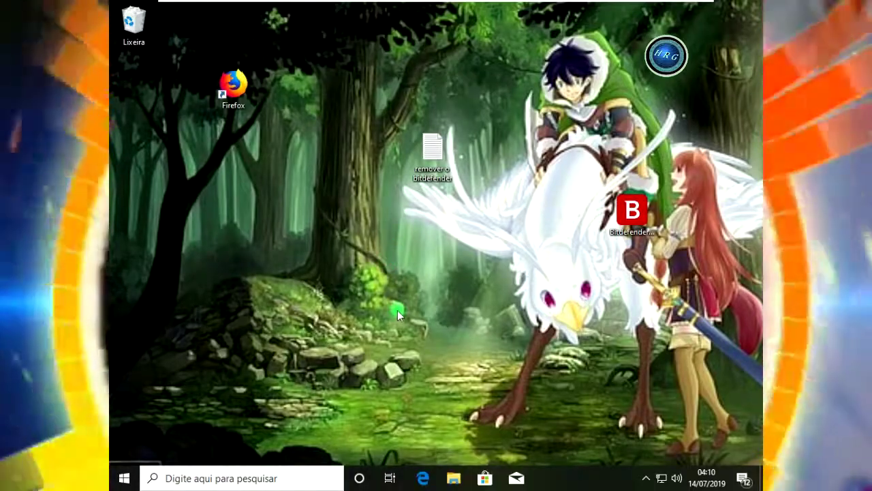
- Check the hidden system tray icons for Bitdefender and close the overflow list
{"action": "left_click", "coordinate": [649, 478]}
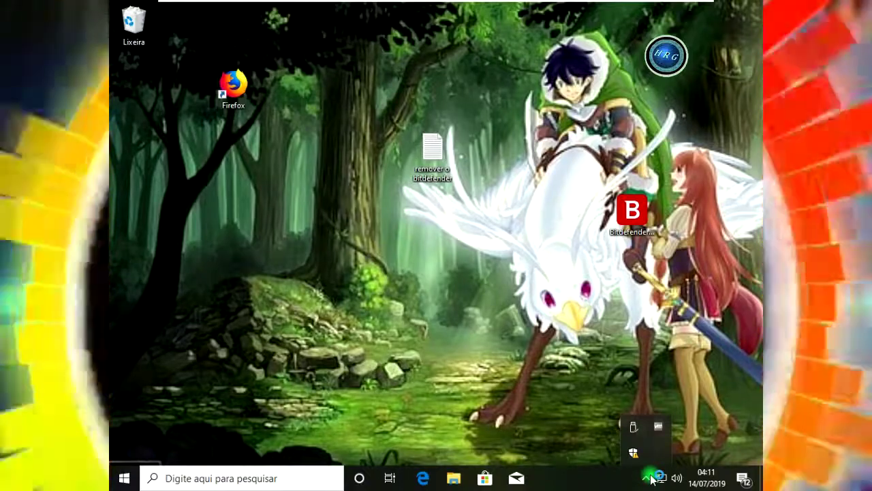
{"action": "left_click_drag", "start_coordinate": [385, 267], "coordinate": [534, 358]}
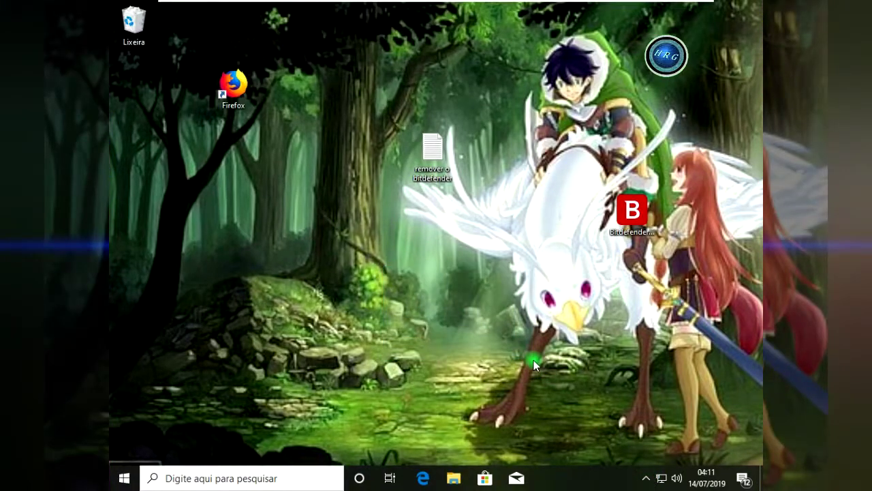